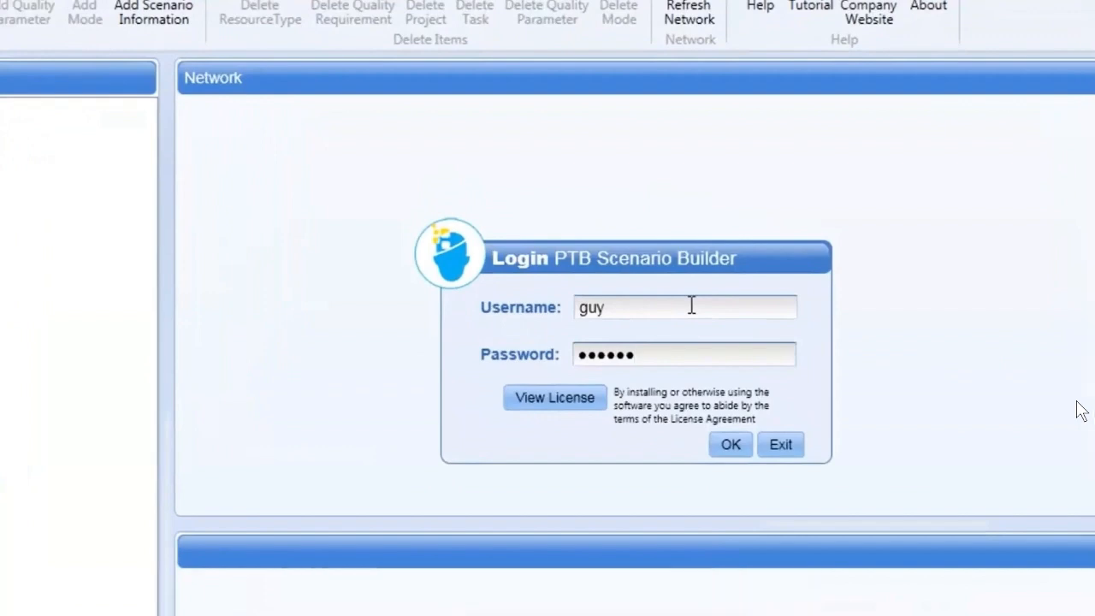
Log in to PTB Scenario Builder with the credentials already filled in
key("Return")
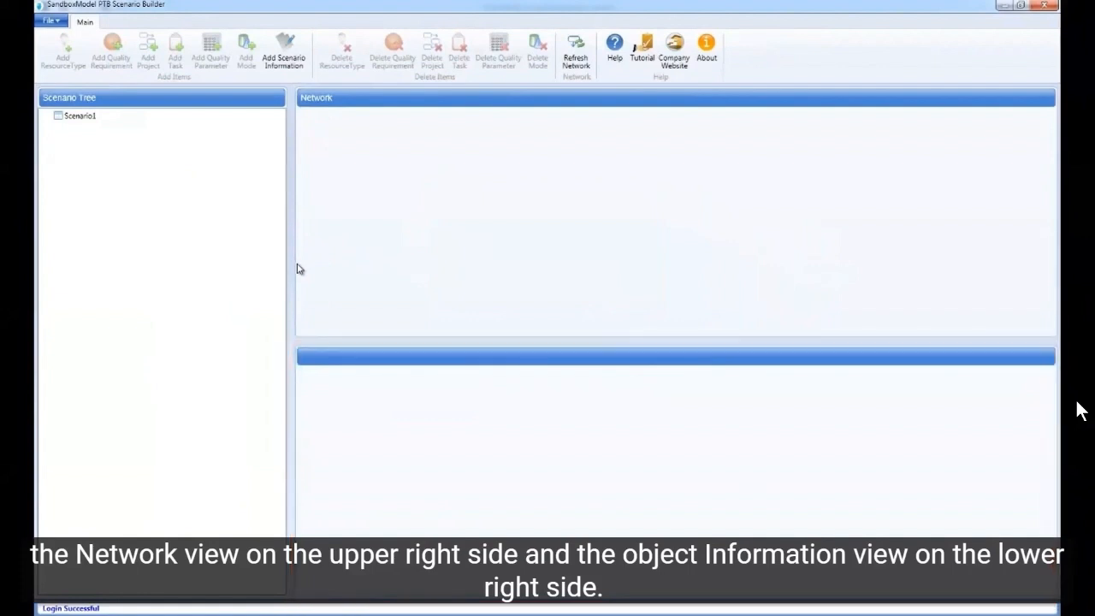
Rename Scenario1 as Tutorial and set its target cost to 20000
left_click(69, 121)
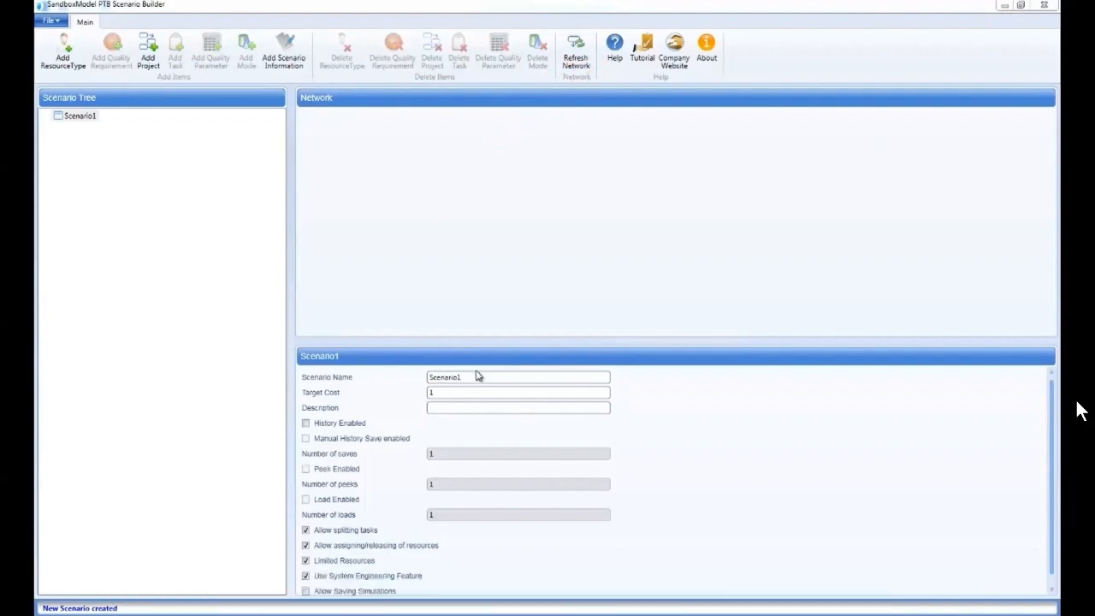
left_click_drag(475, 376, 378, 381)
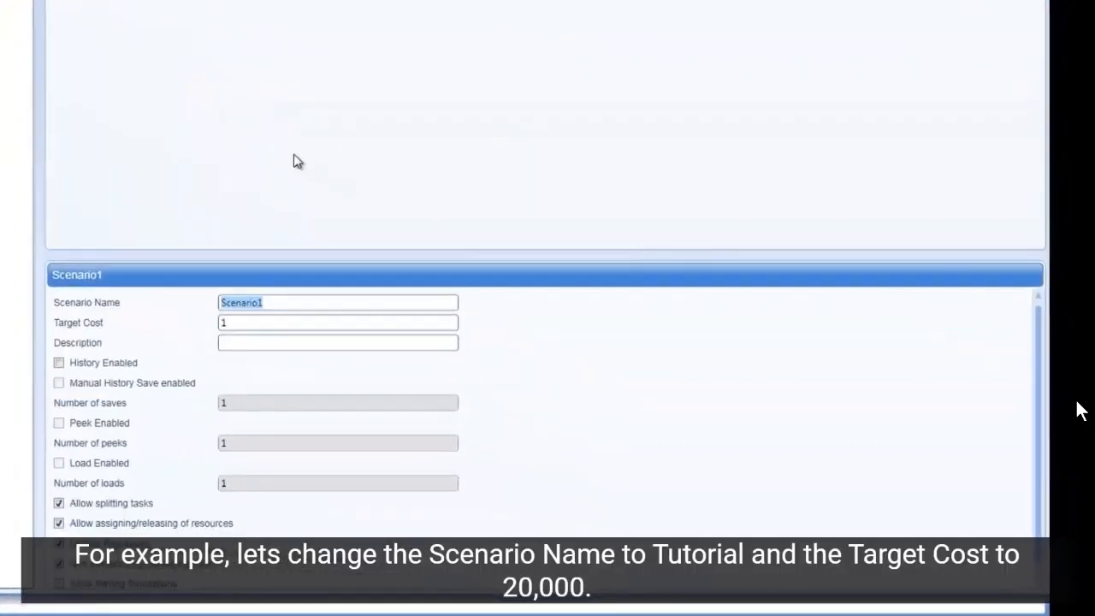
type("Tutorial")
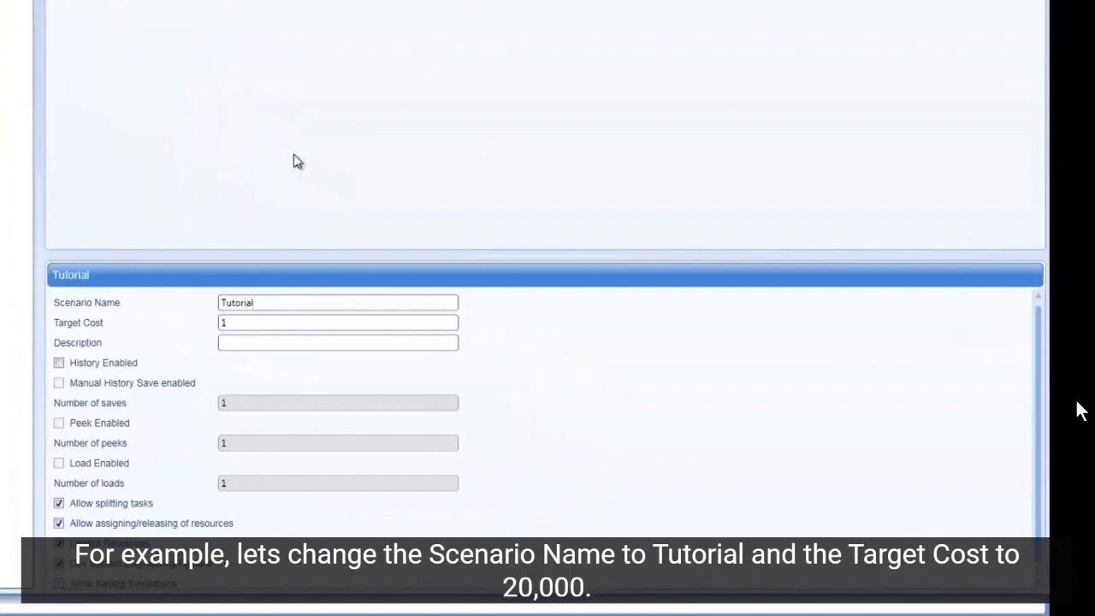
double_click(271, 323)
type("20")
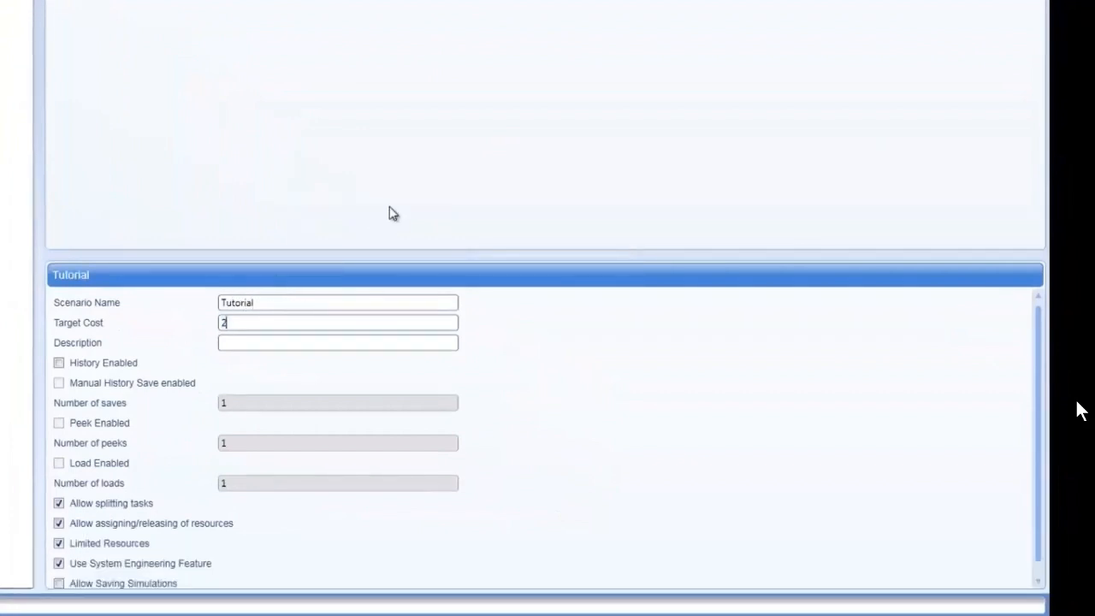
type("000")
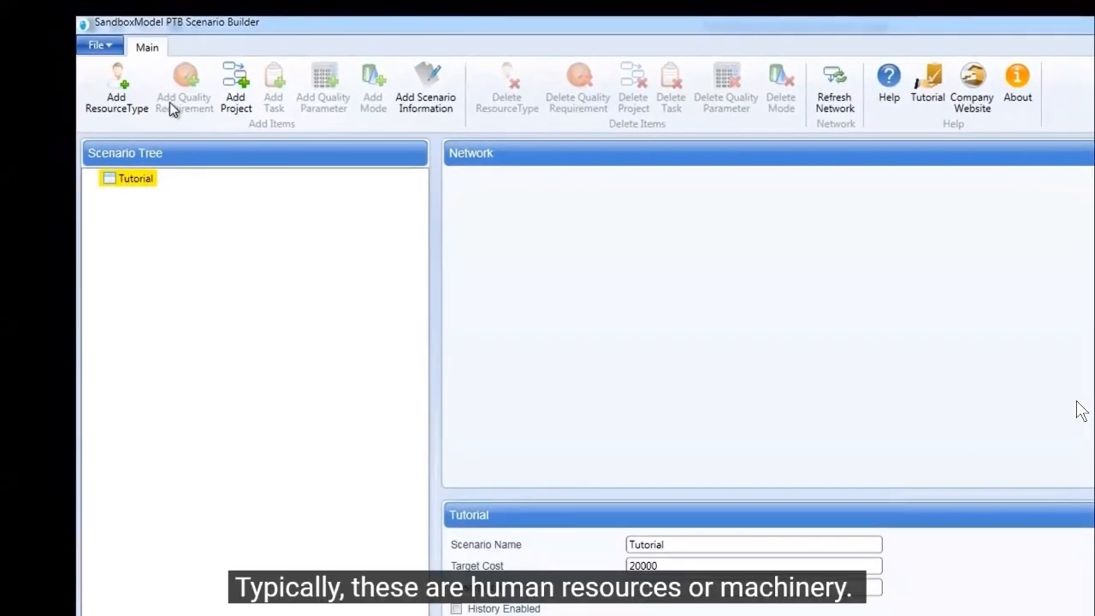
Add two resource types named Engineer and Architect to the Tutorial scenario
left_click(125, 70)
type("En")
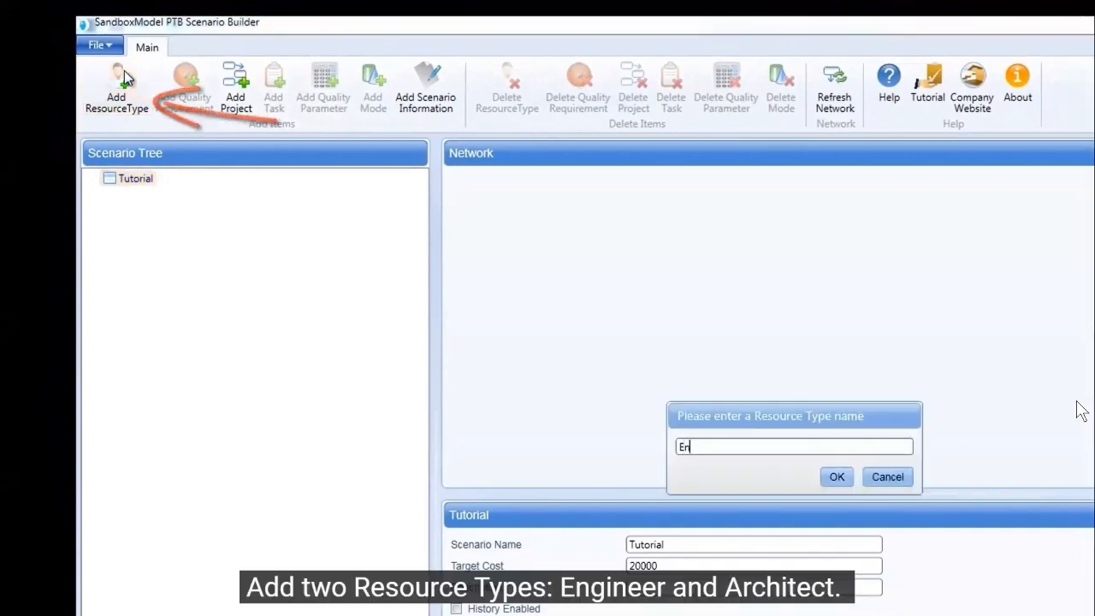
type("gineer")
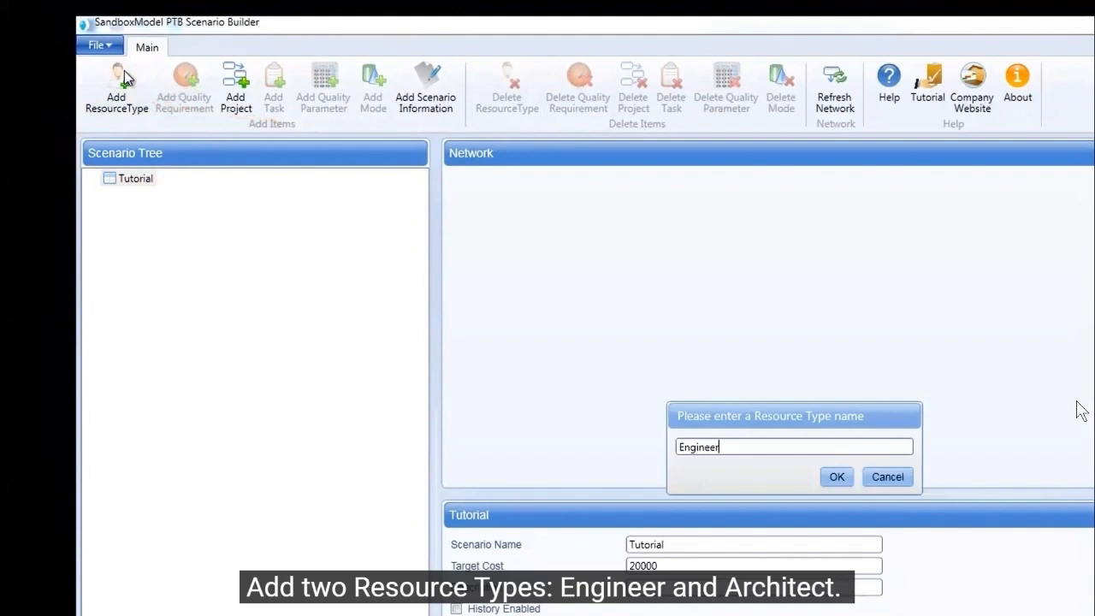
left_click(849, 475)
left_click(95, 183)
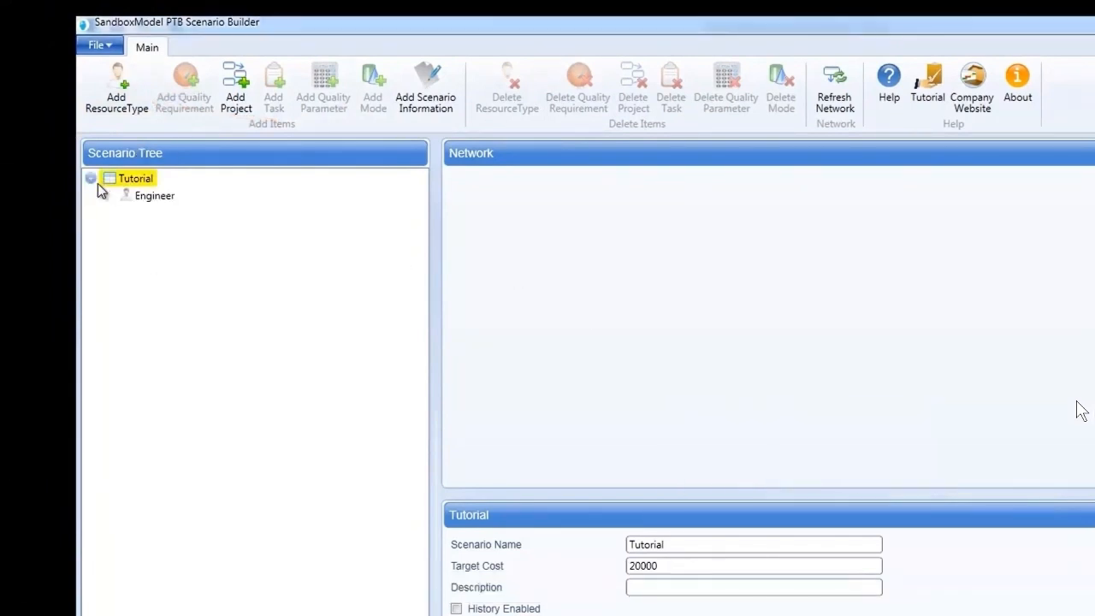
left_click(122, 104)
type("Architect")
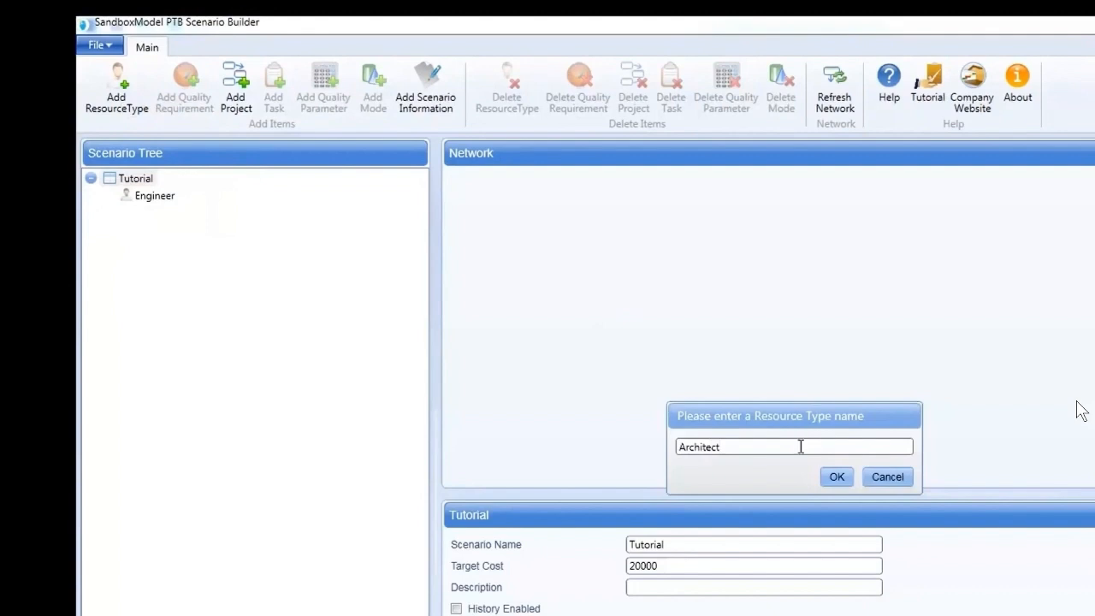
left_click(832, 476)
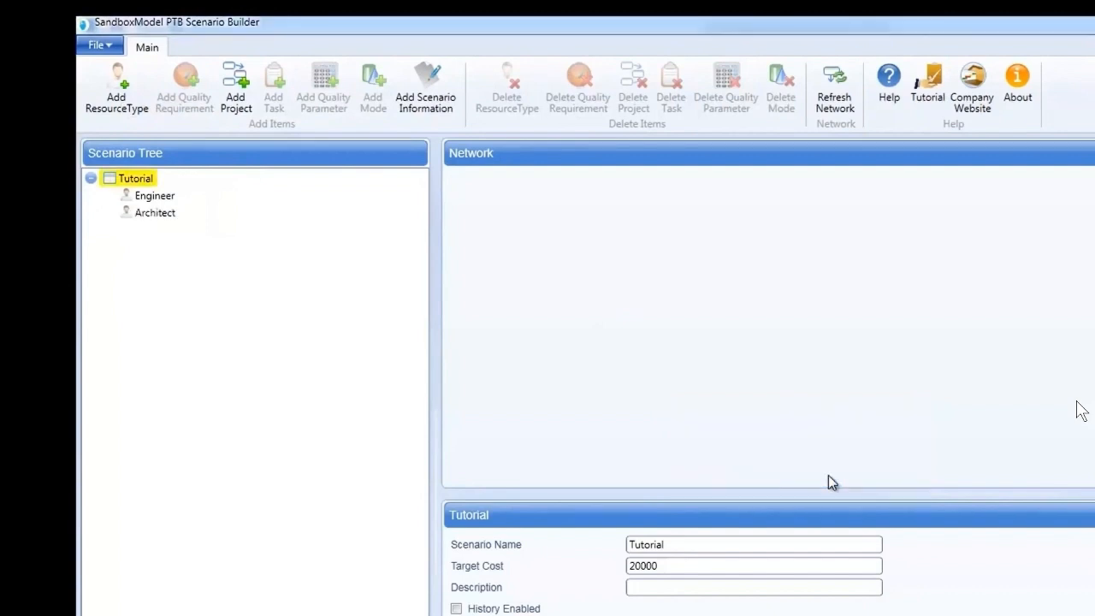
Add a project named Main Project to the Tutorial scenario
right_click(122, 178)
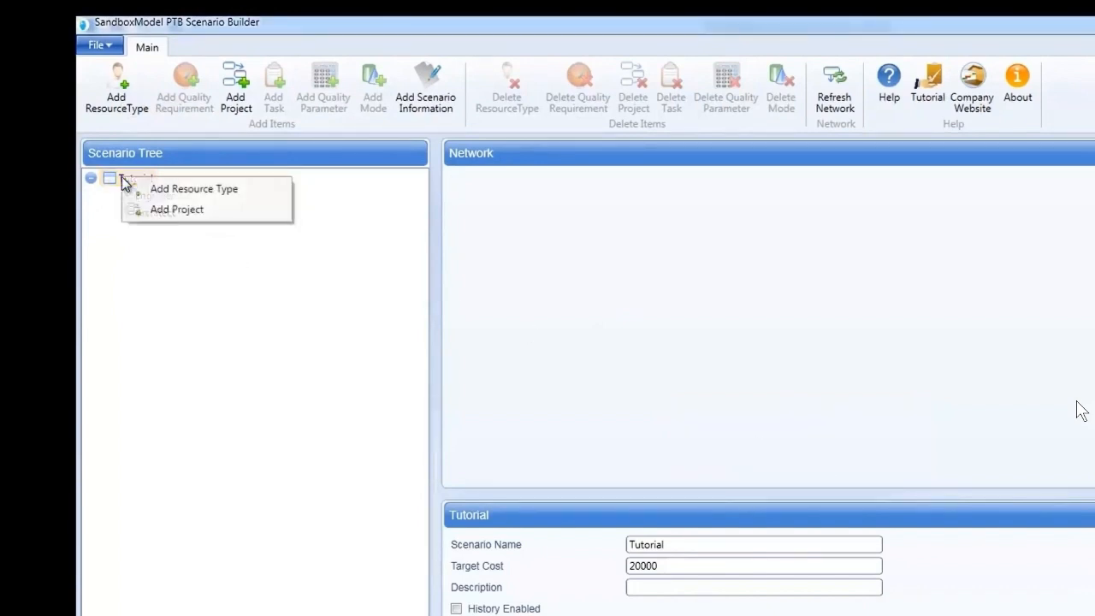
left_click(169, 209)
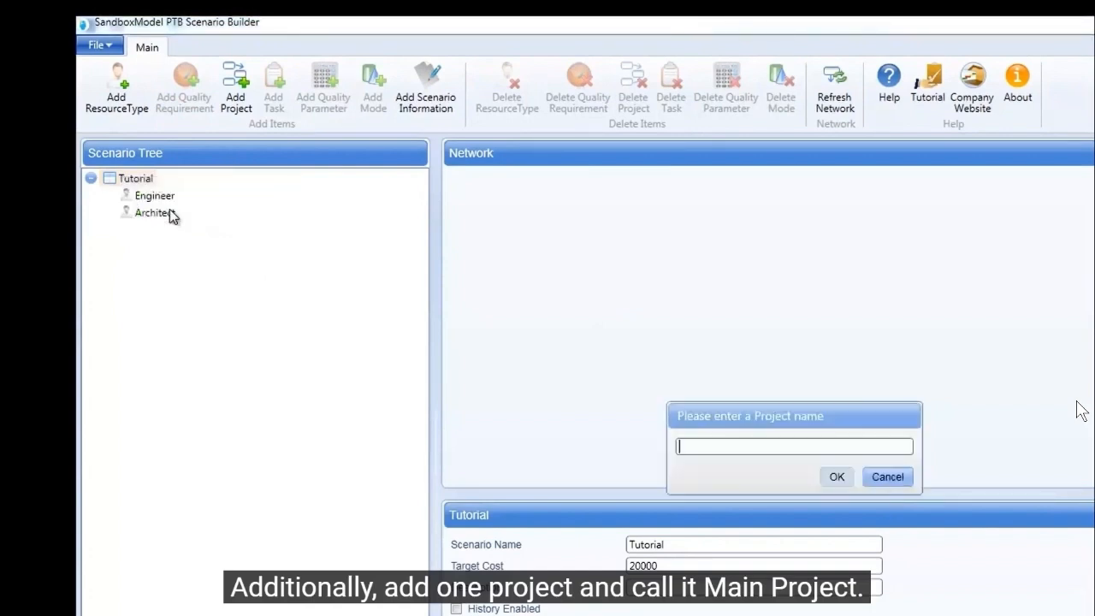
type("Main Project")
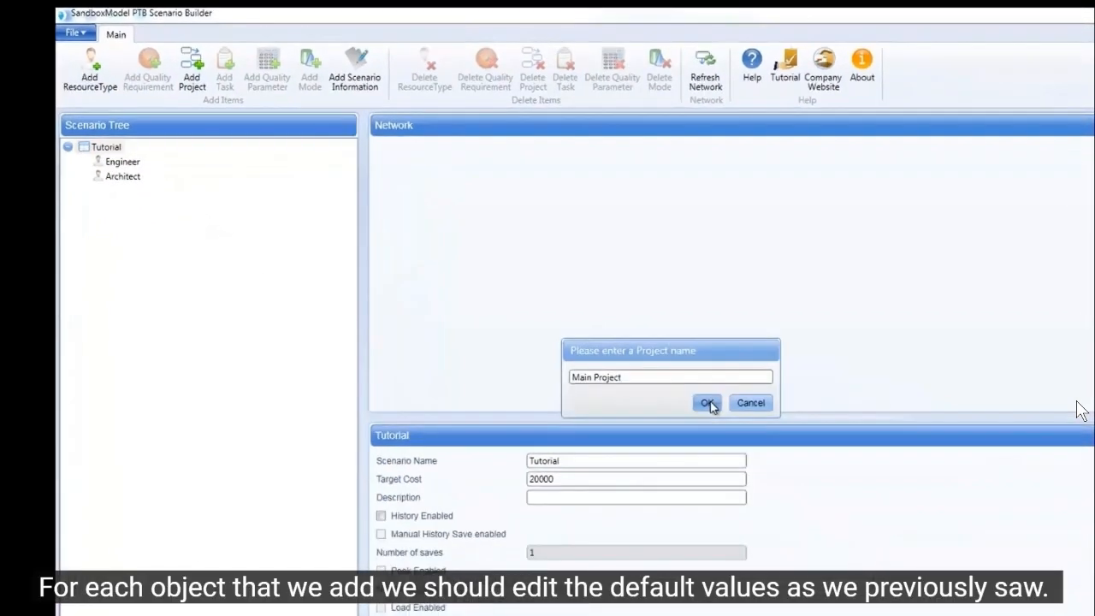
left_click(707, 402)
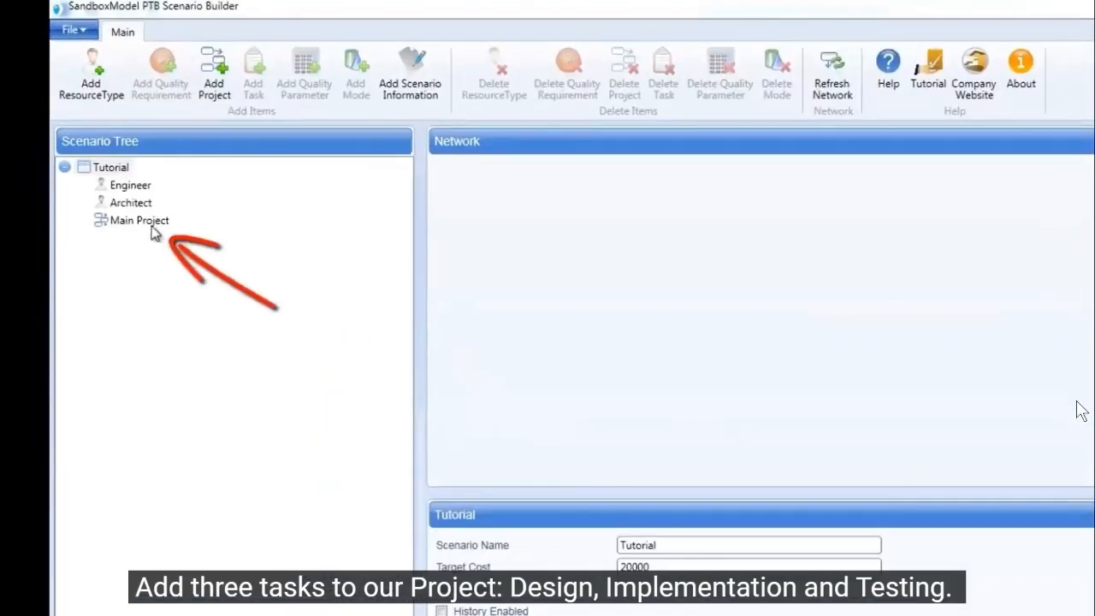
Add three tasks named Design, Implementation and Testing to Main Project
left_click(145, 221)
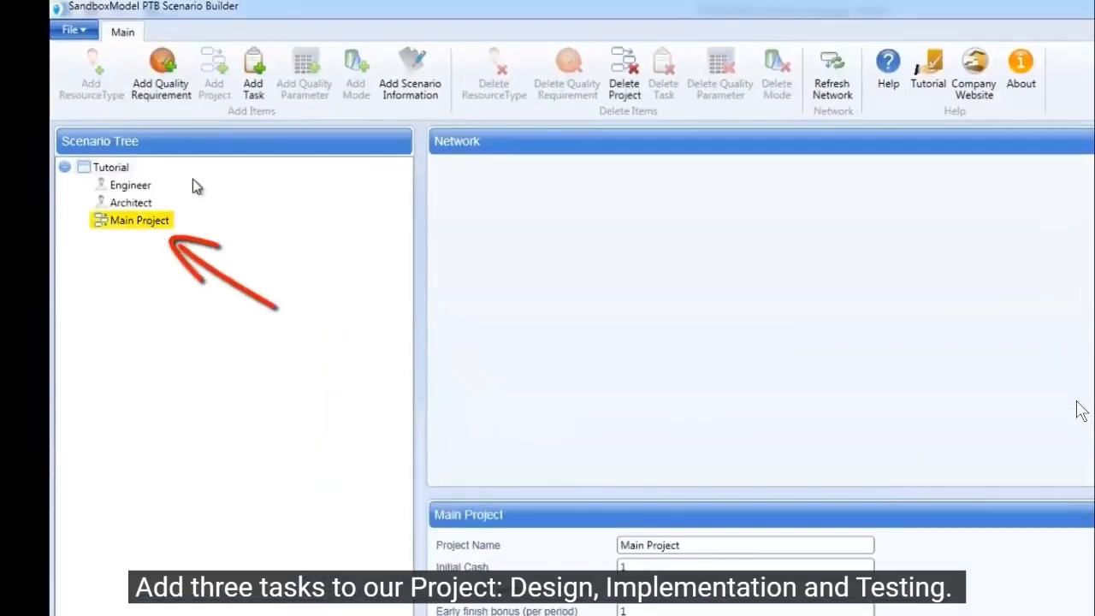
left_click(253, 82)
type("Design")
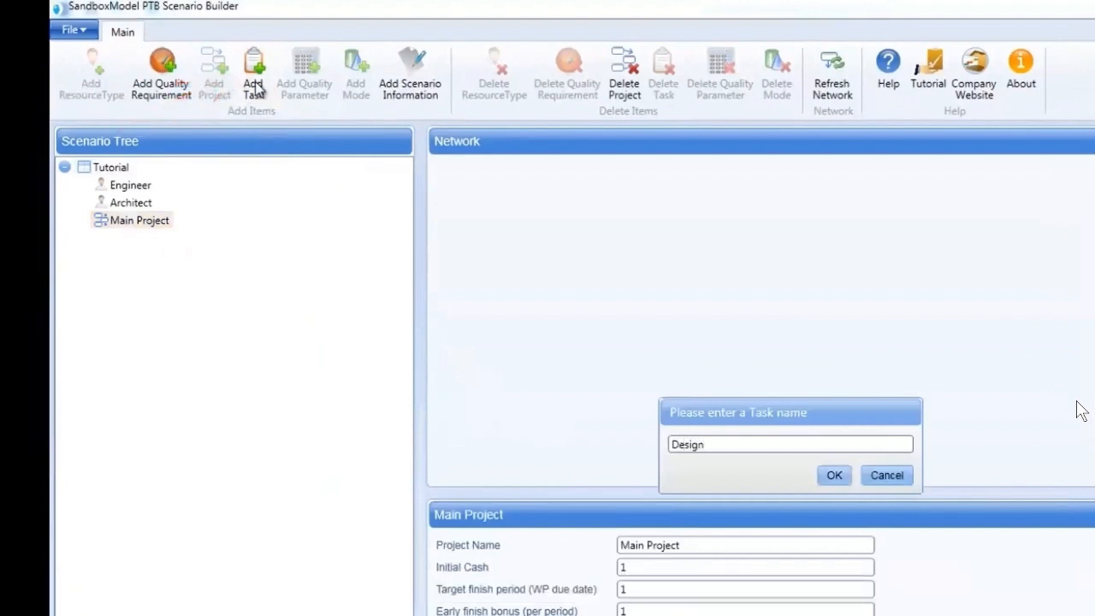
key("Return")
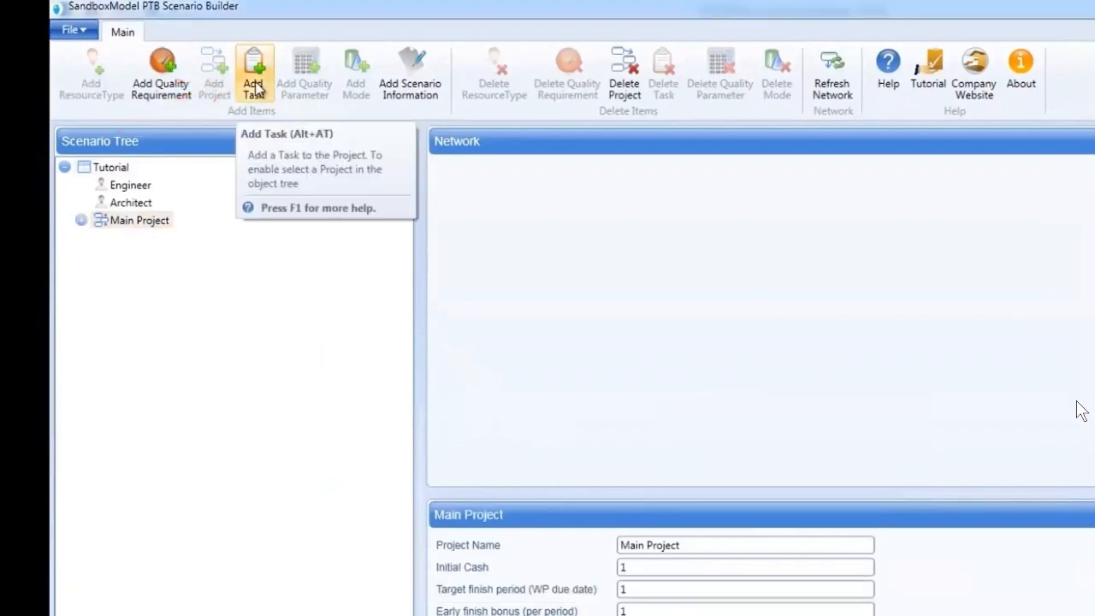
left_click(254, 85)
type("I")
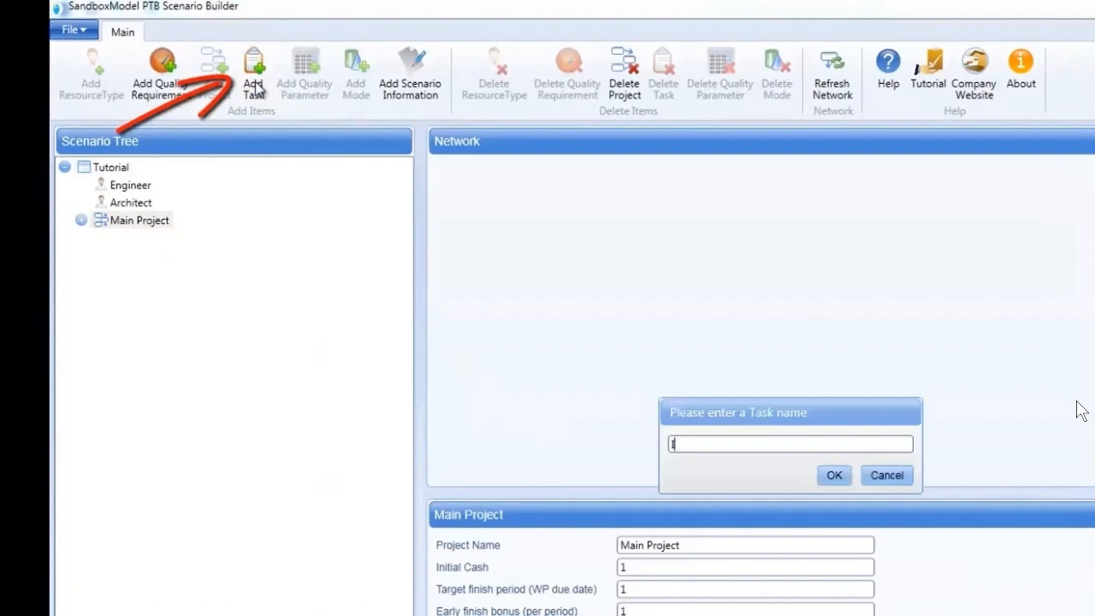
type("mplementation")
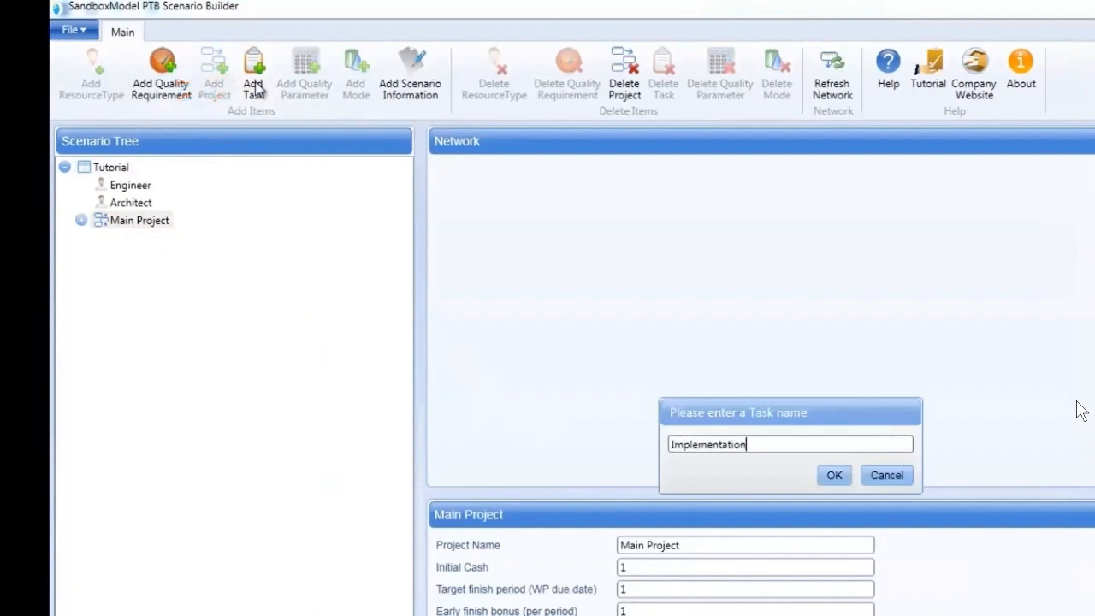
key("Return")
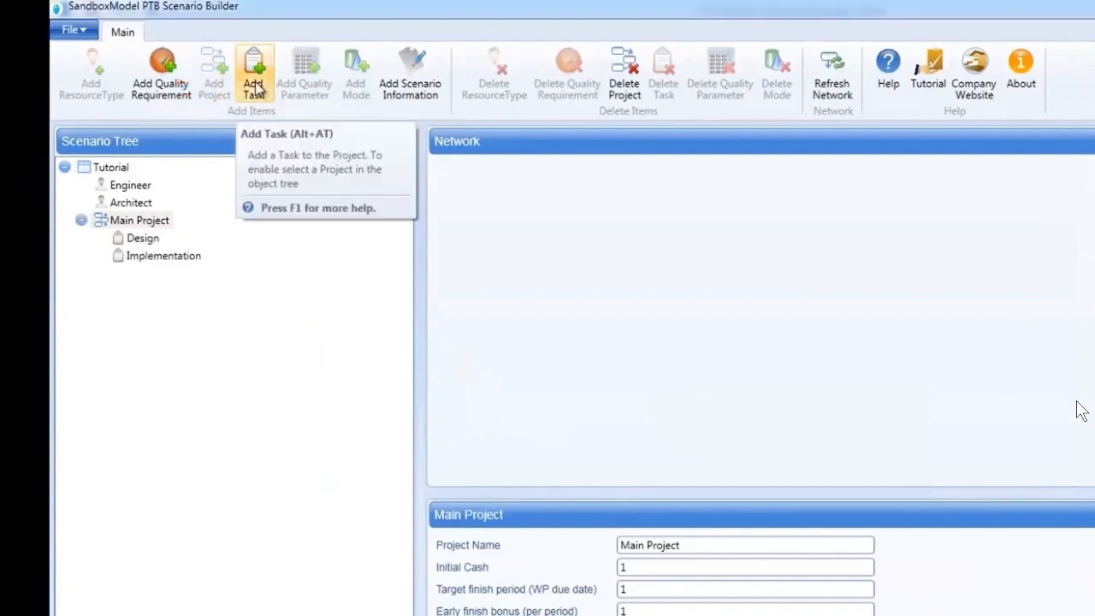
left_click(256, 89)
type("Test")
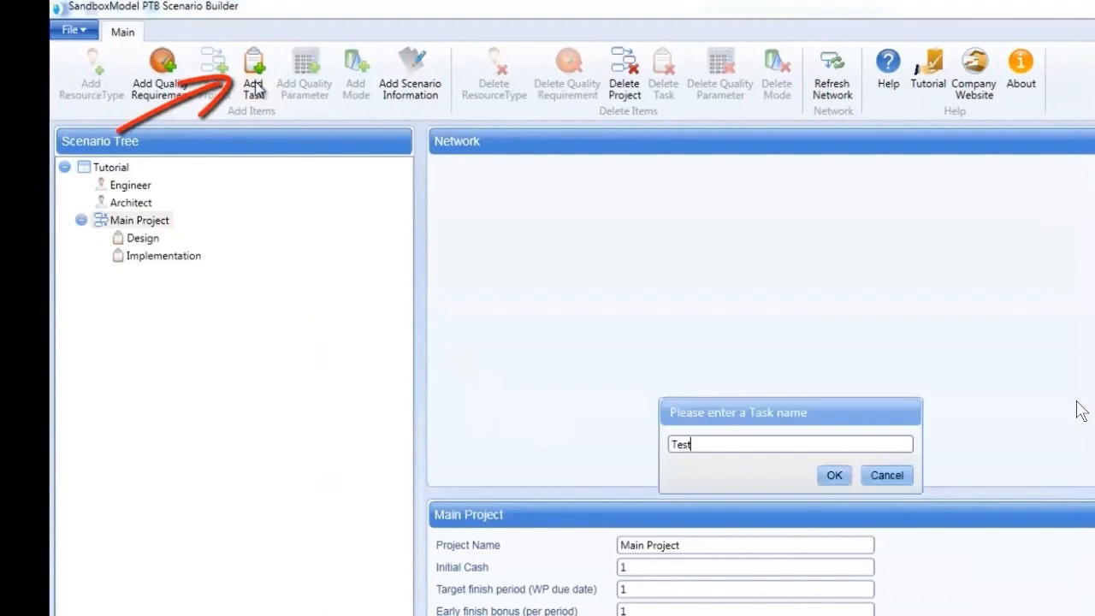
type("ing")
key("Return")
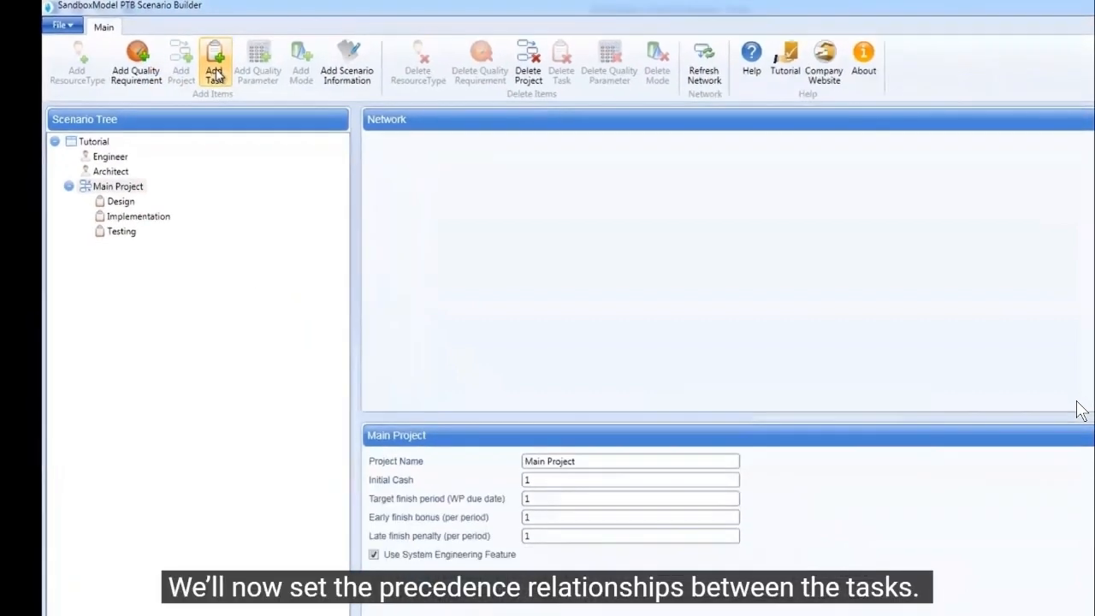
Make Design the predecessor of both the Implementation and Testing tasks, and refresh the project network
left_click(113, 178)
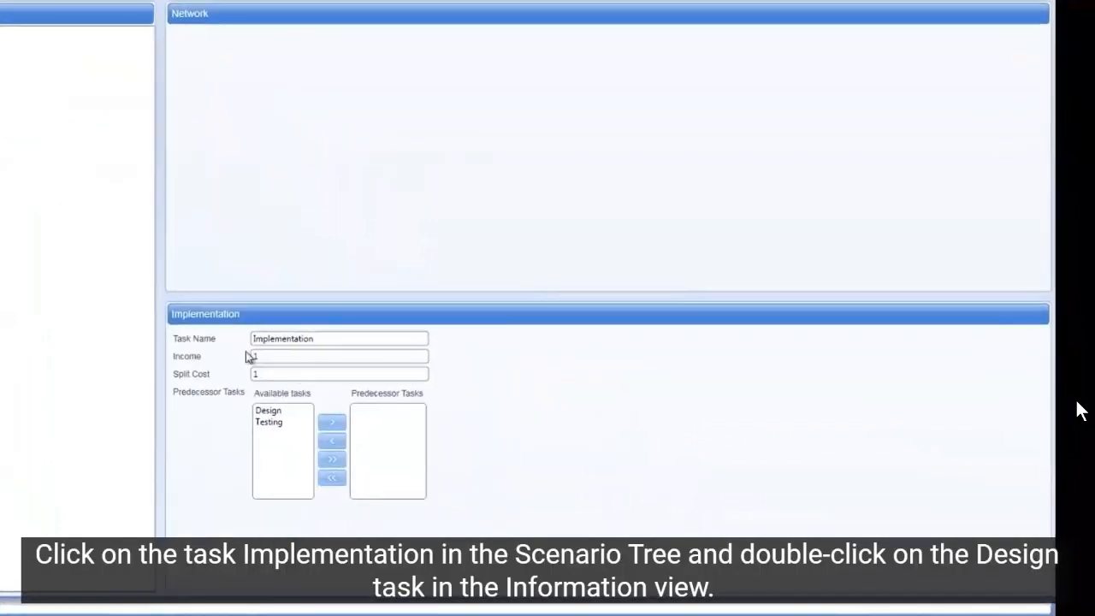
double_click(146, 381)
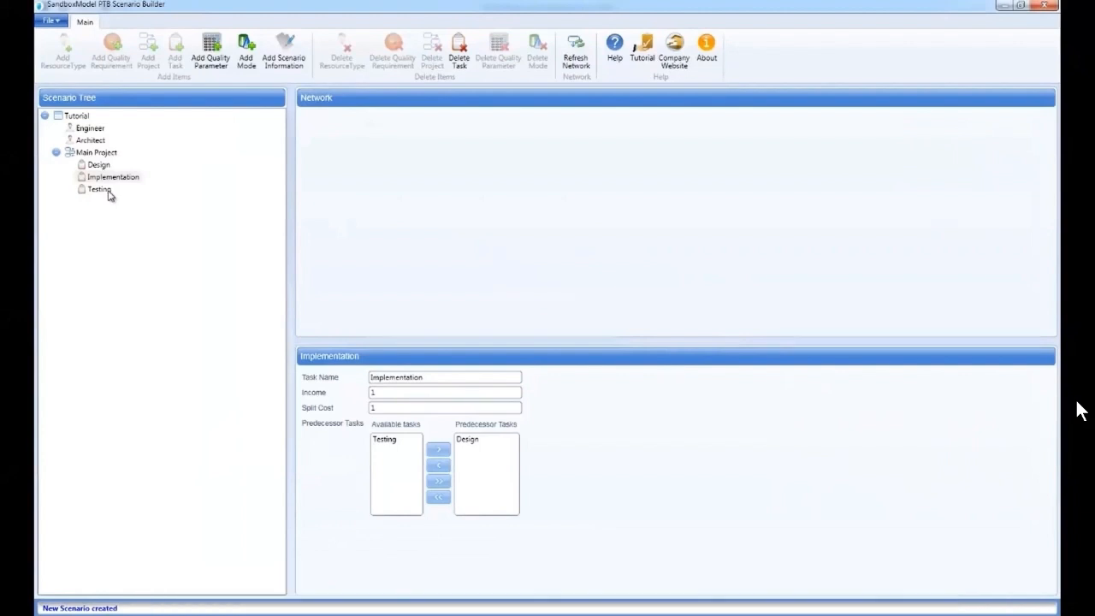
left_click(108, 195)
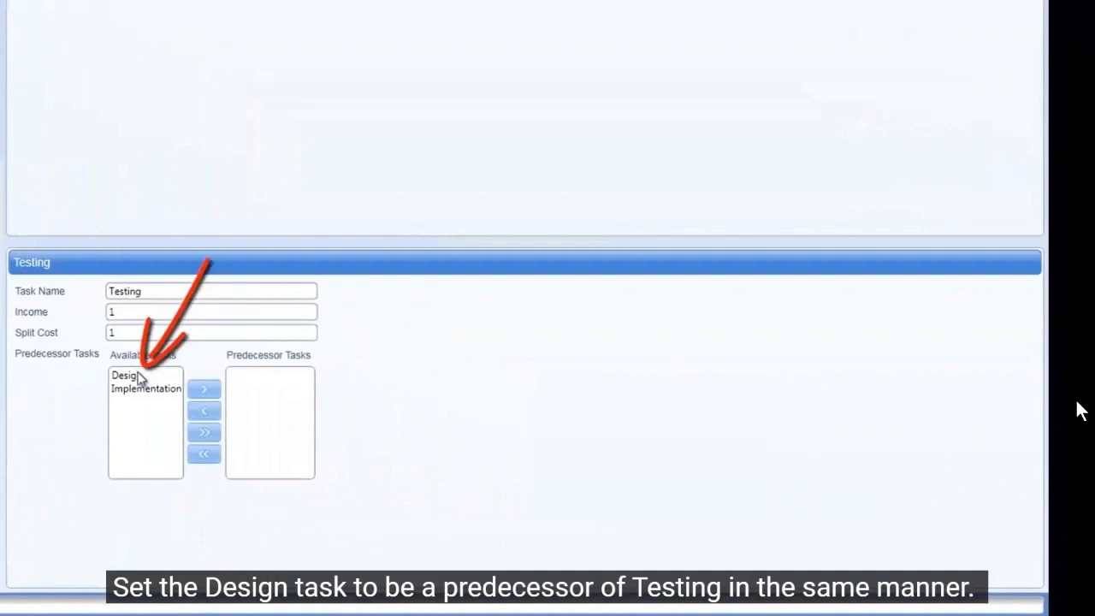
double_click(125, 376)
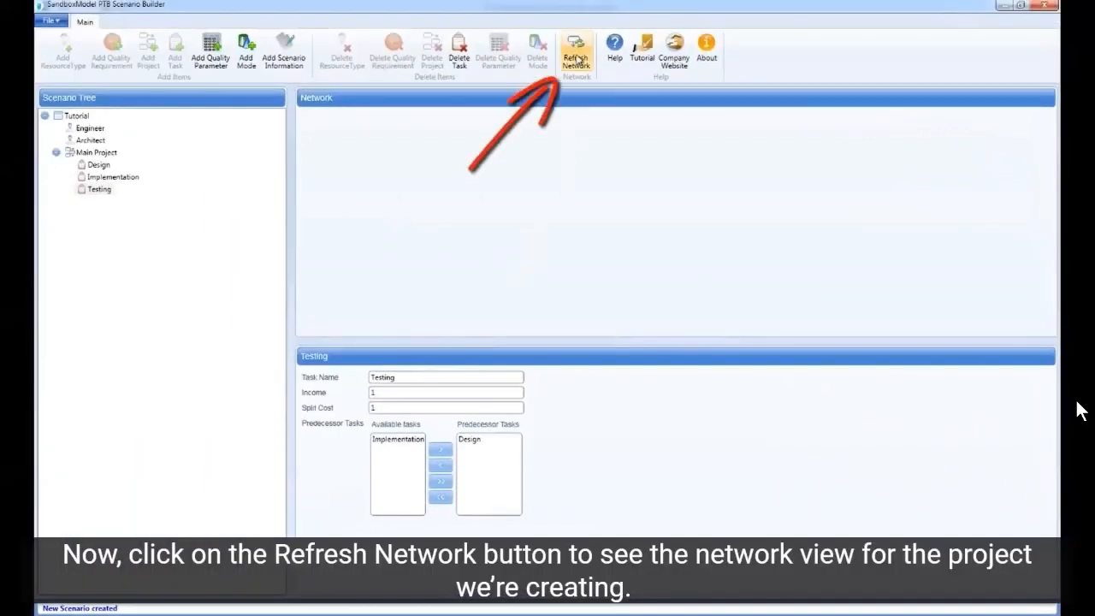
left_click(578, 60)
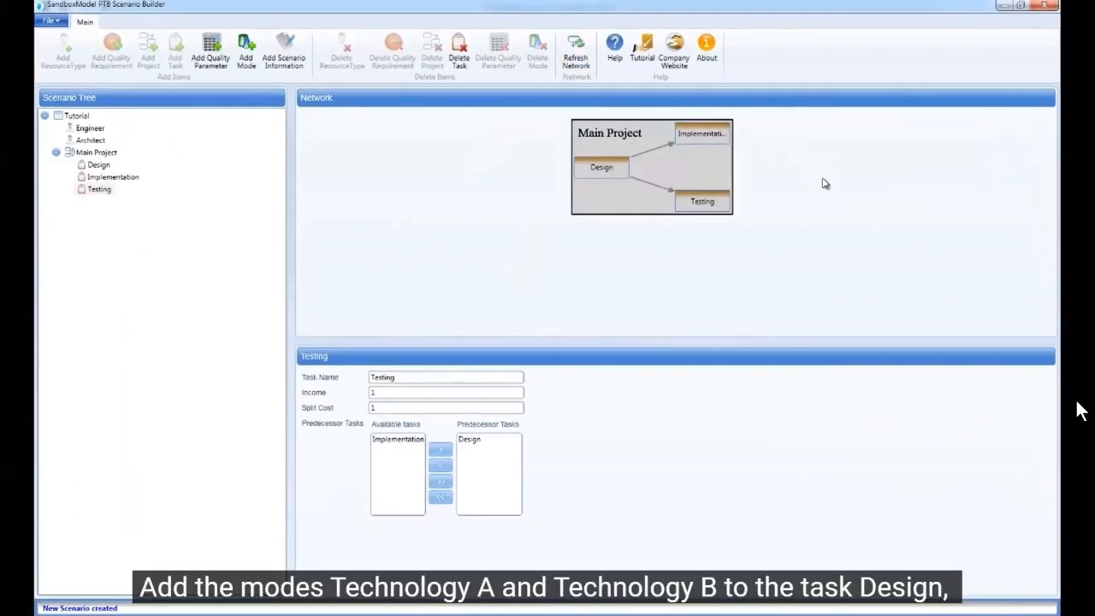
Add two modes named Technology A and Technology B to the Design task
left_click(101, 166)
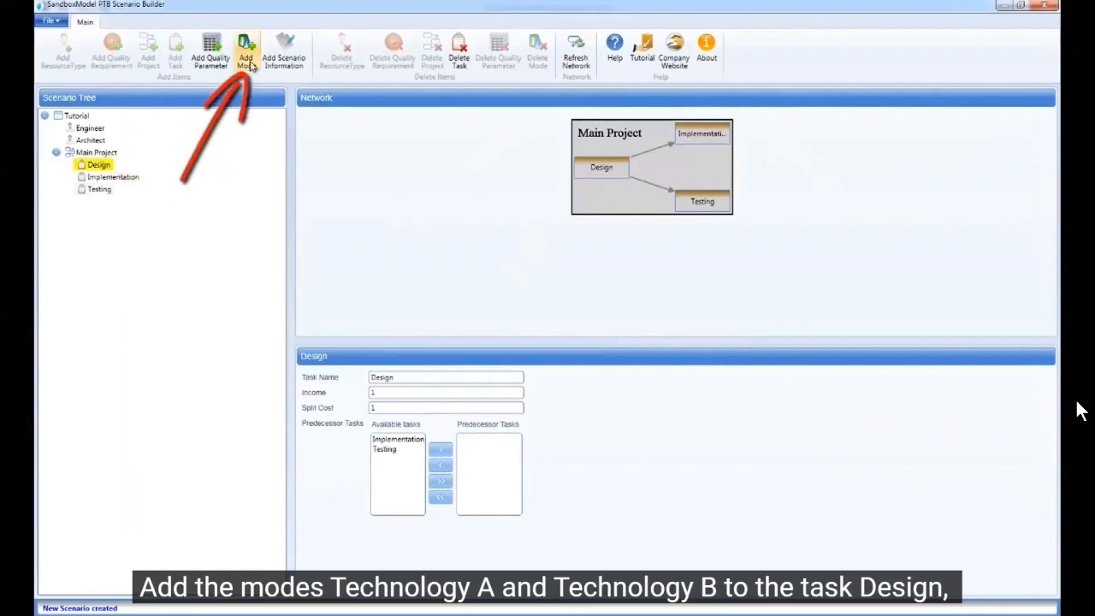
left_click(246, 60)
type("Te")
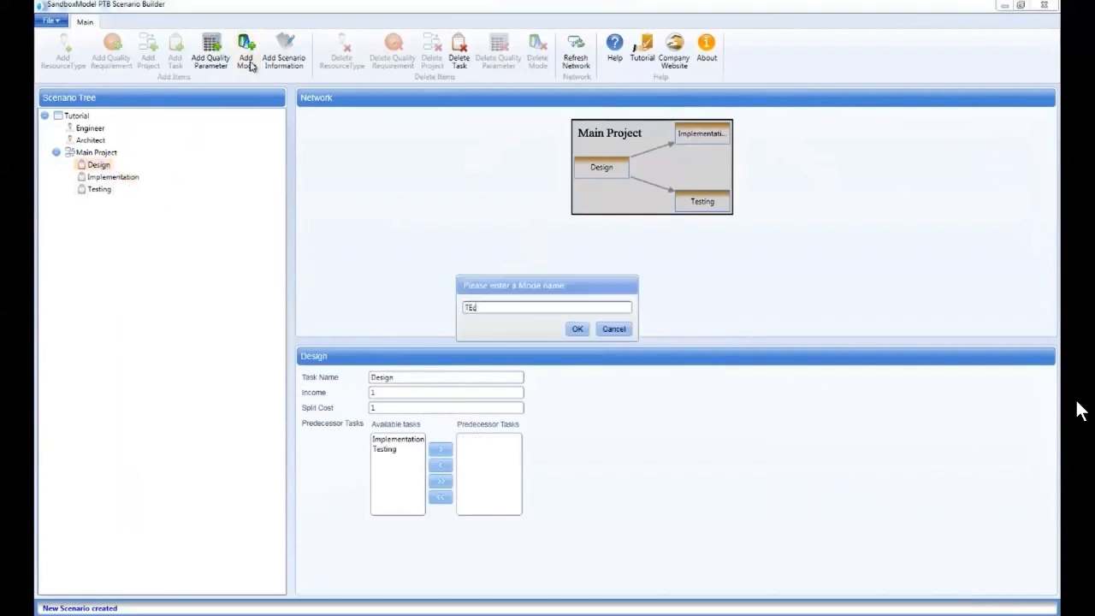
type("chnology A")
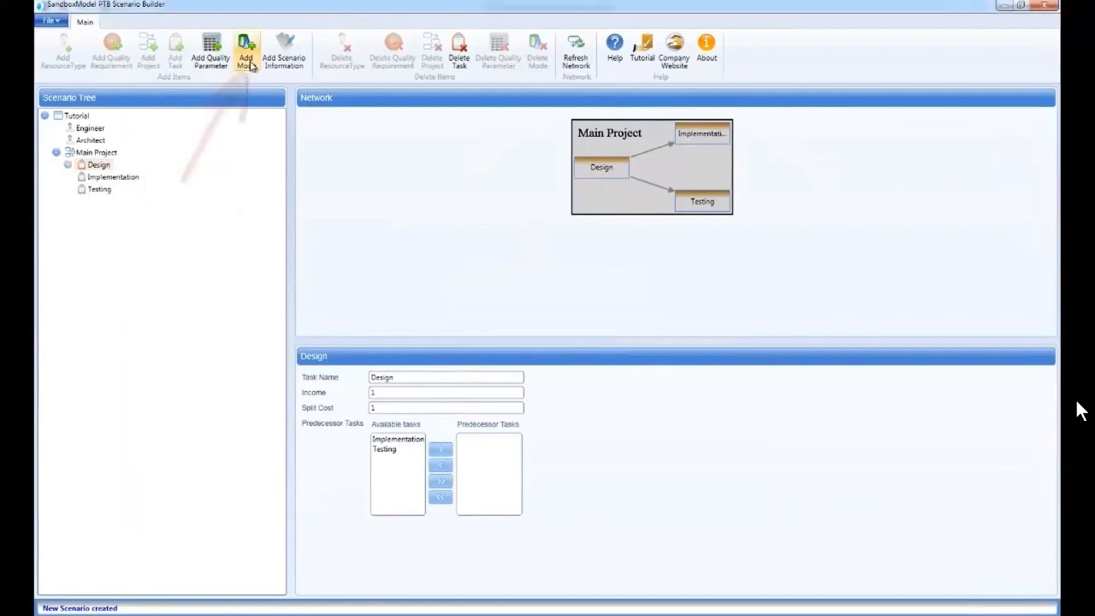
left_click(248, 60)
type("Technology B")
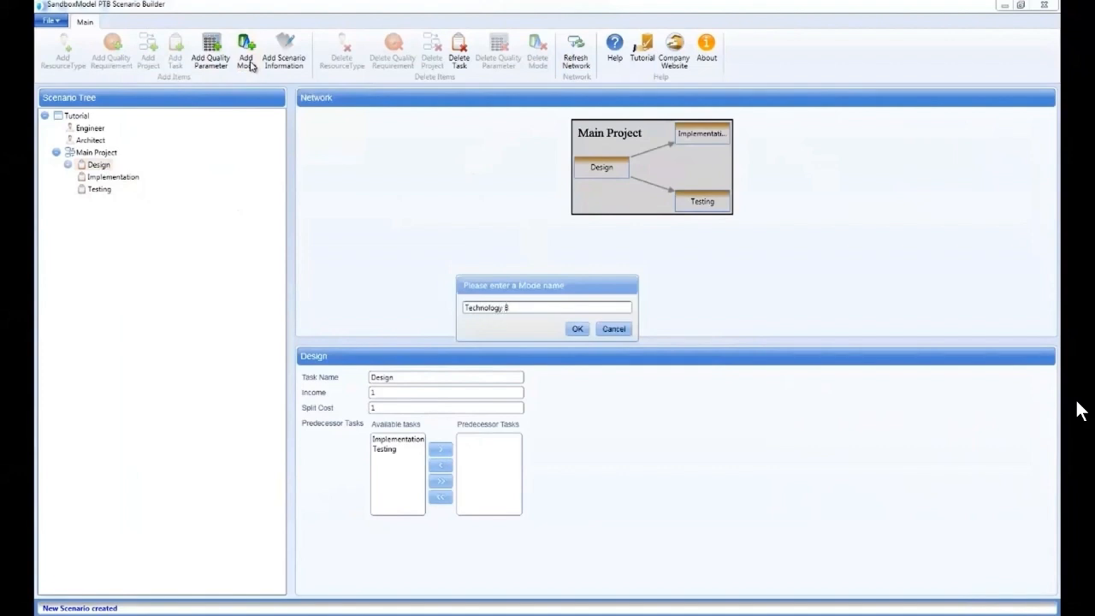
key("Return")
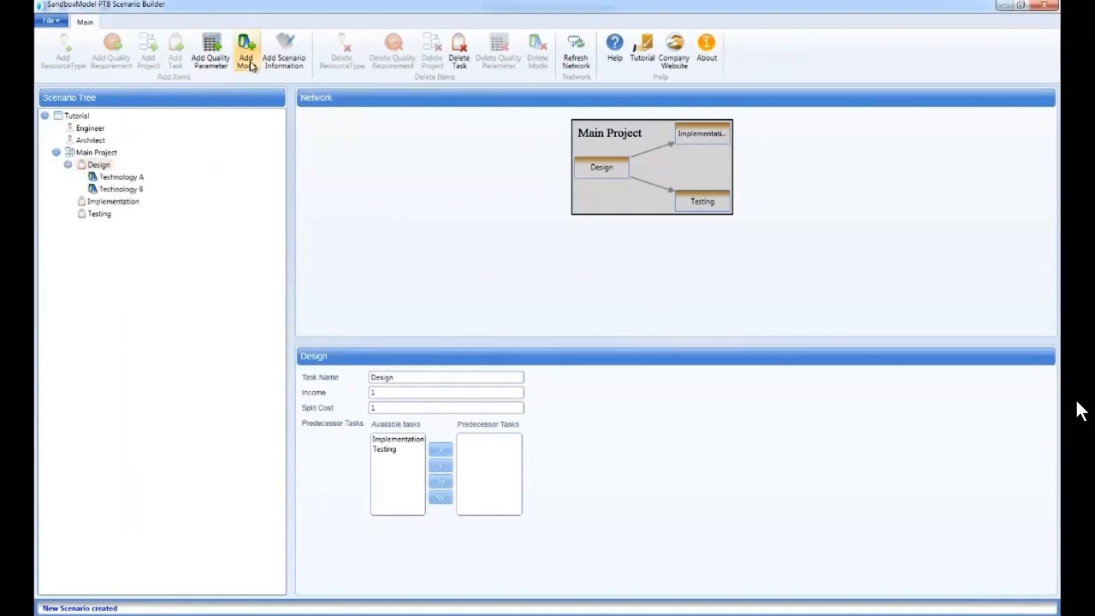
Add two modes named In House and Outsource to the Implementation task
left_click(112, 204)
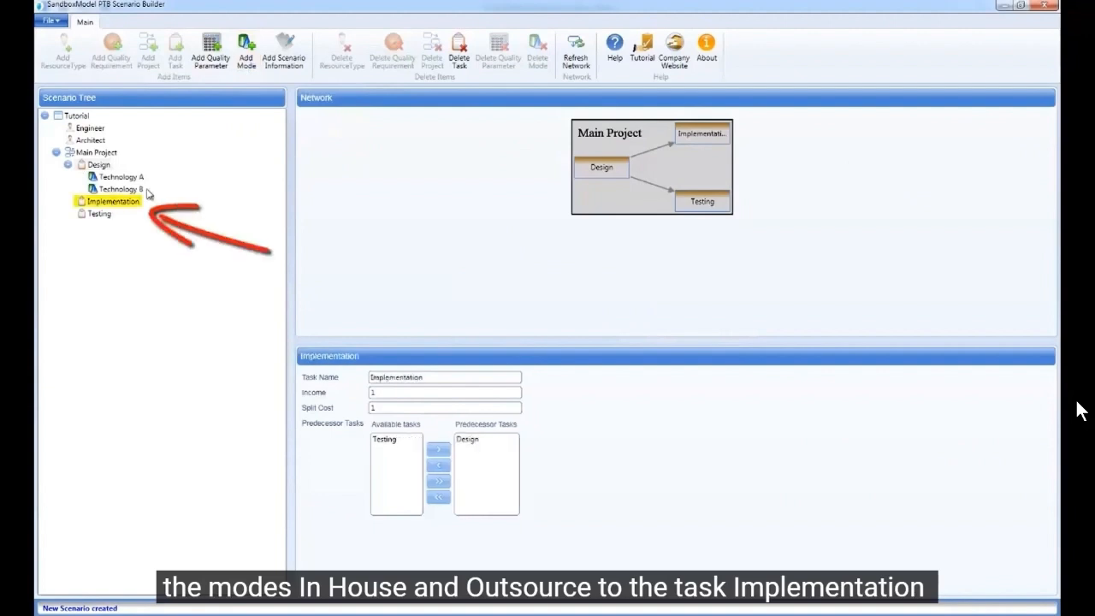
left_click(241, 56)
type("In House")
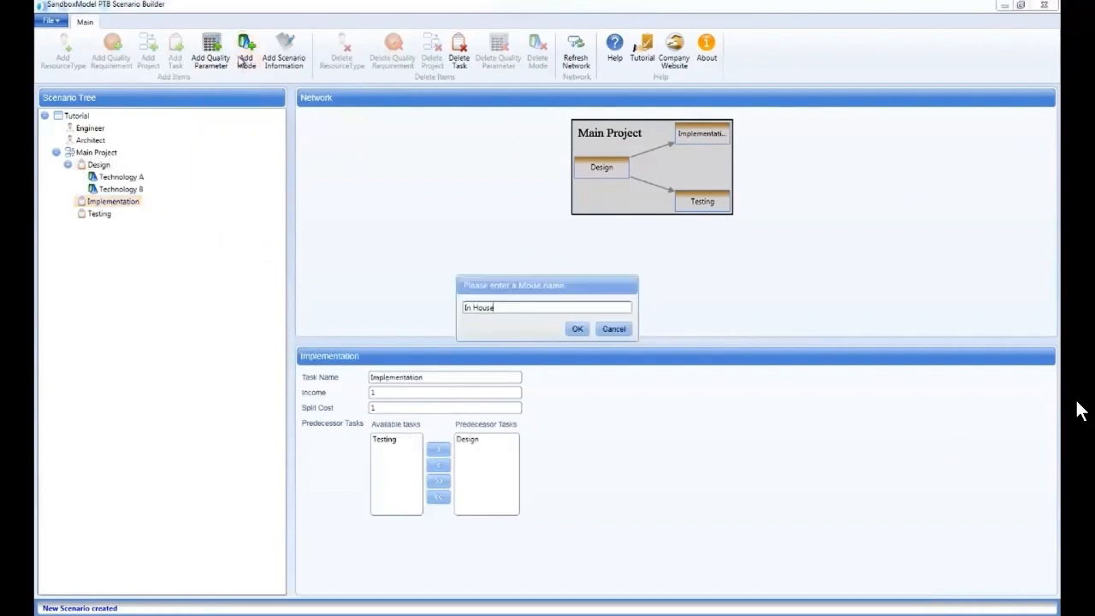
key("Return")
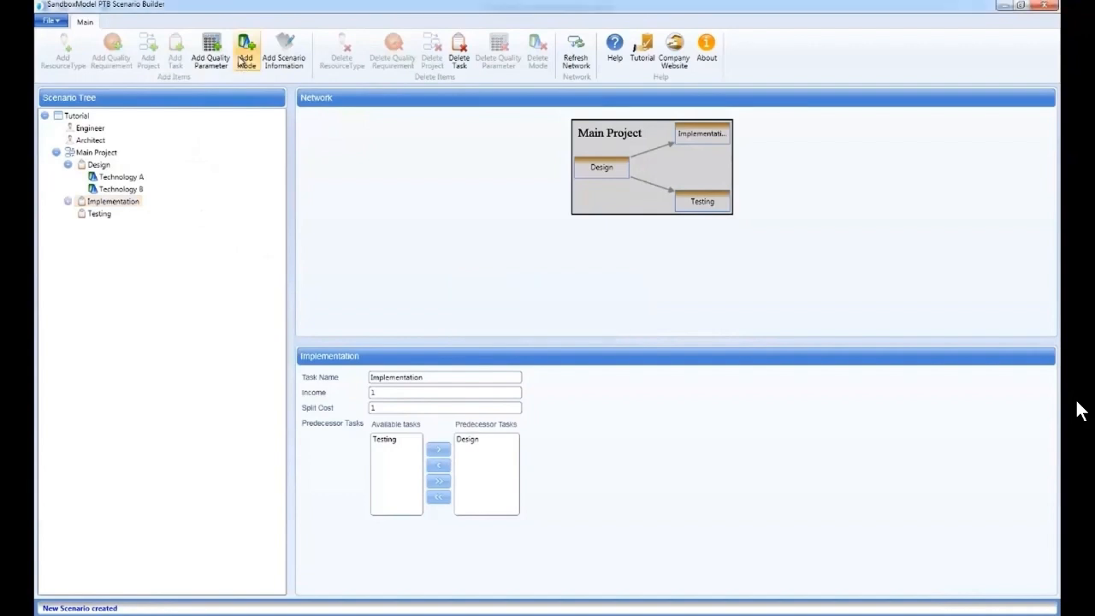
left_click(241, 60)
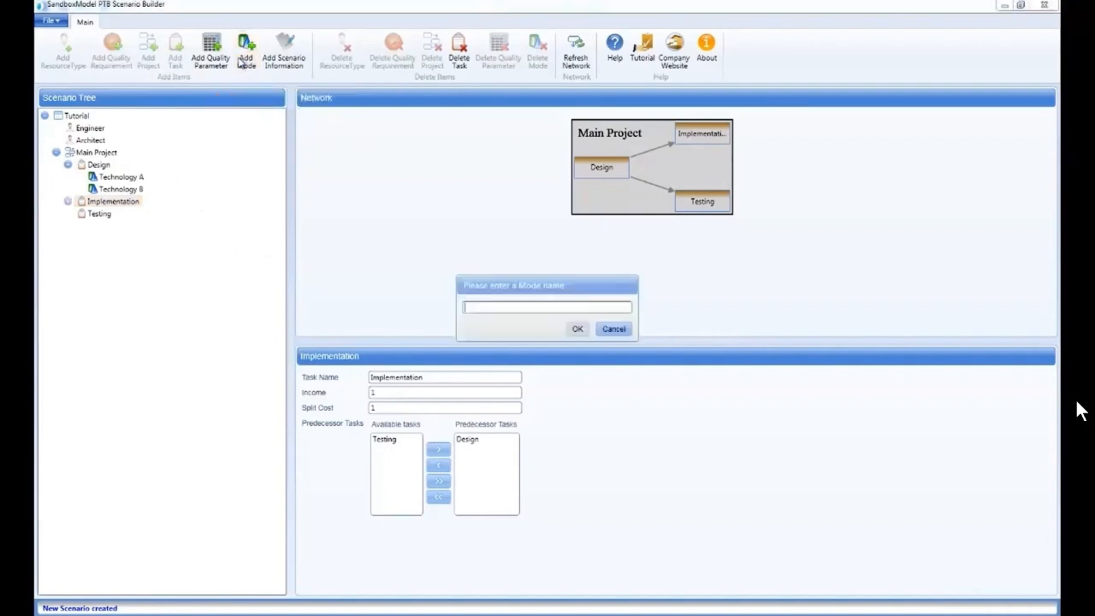
type("Outsource")
key("Return")
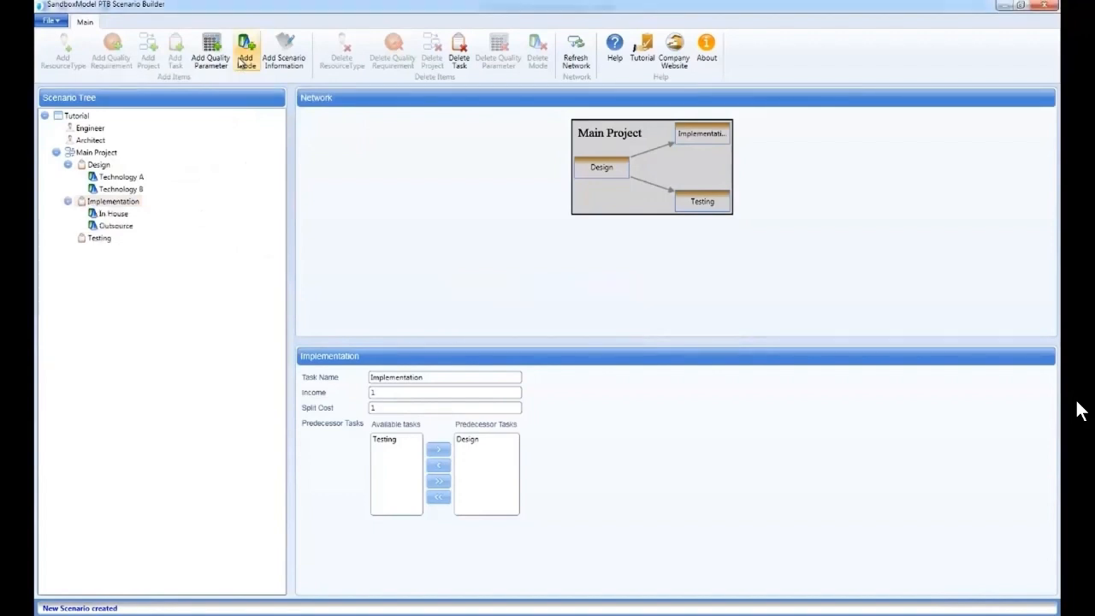
Add two modes named Automatic and Manual to the Testing task
left_click(98, 239)
left_click(238, 62)
type("Automatic")
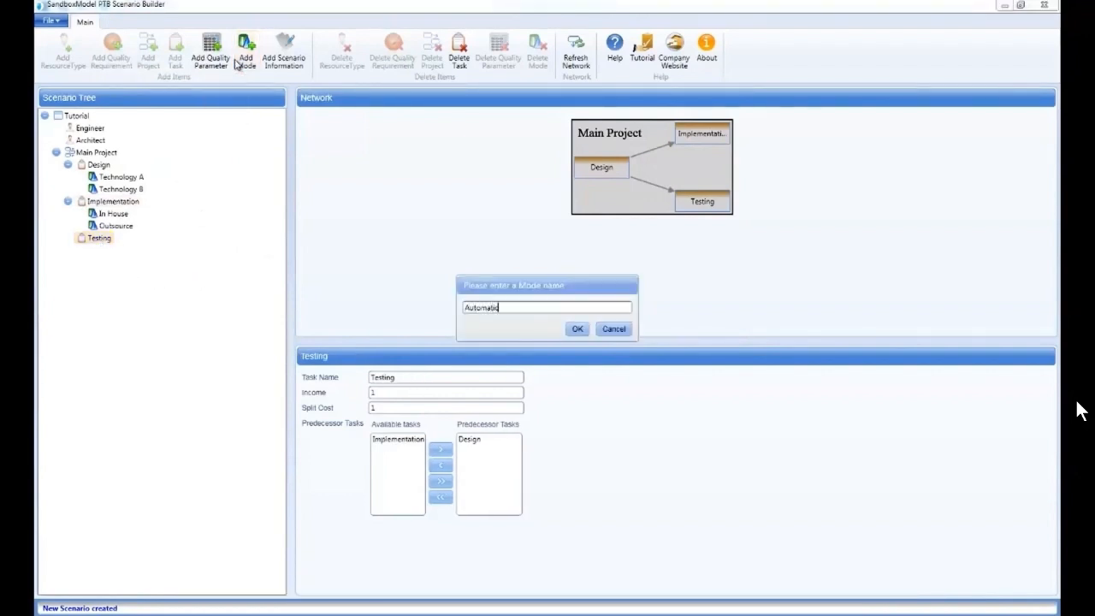
key("Return")
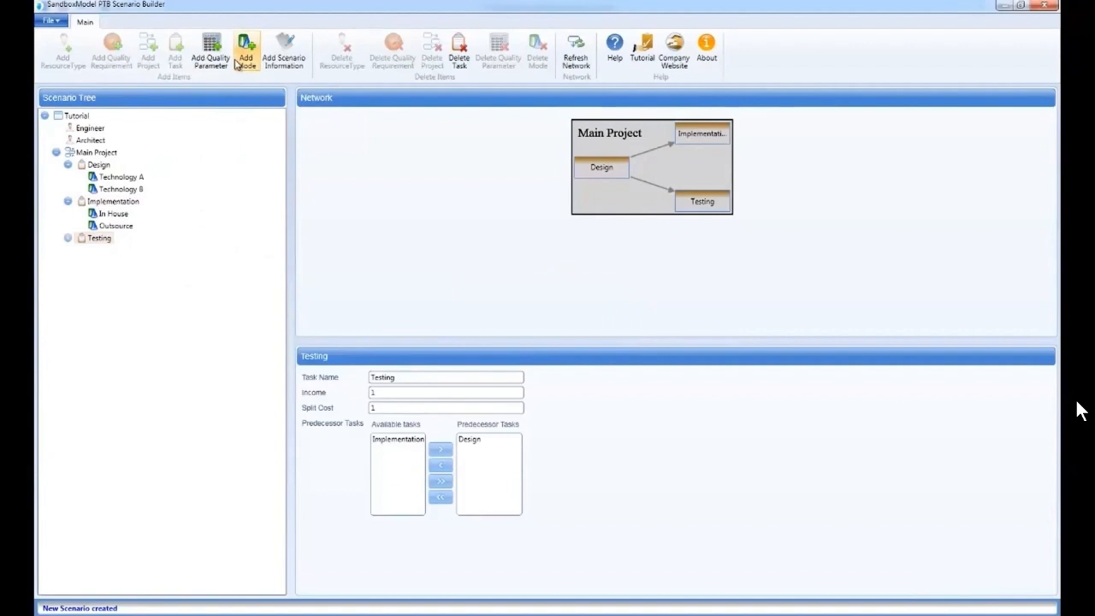
left_click(238, 61)
type("Manual")
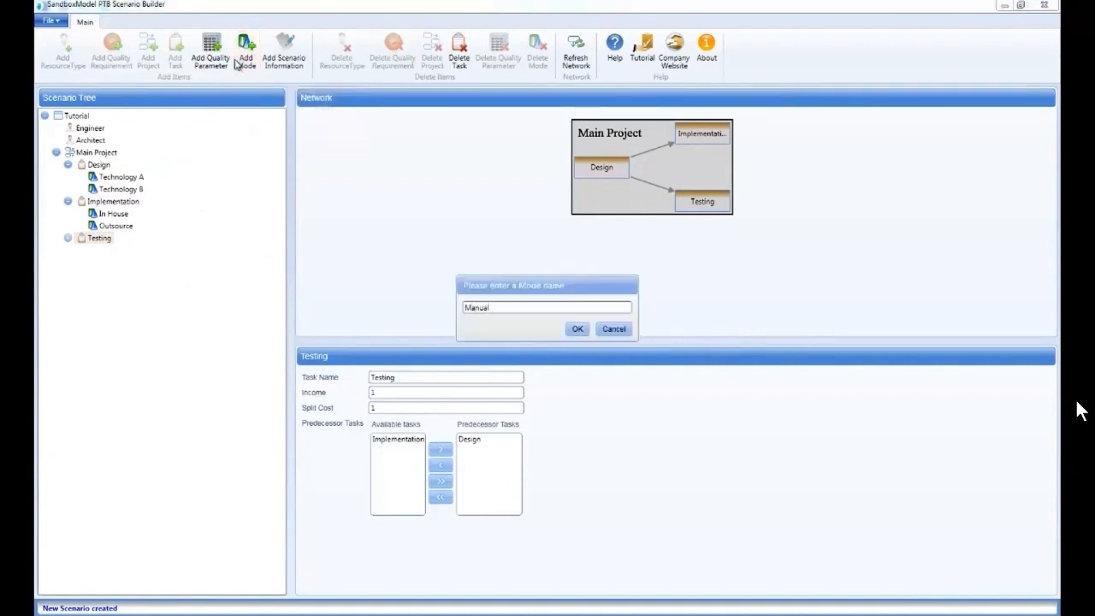
key("Return")
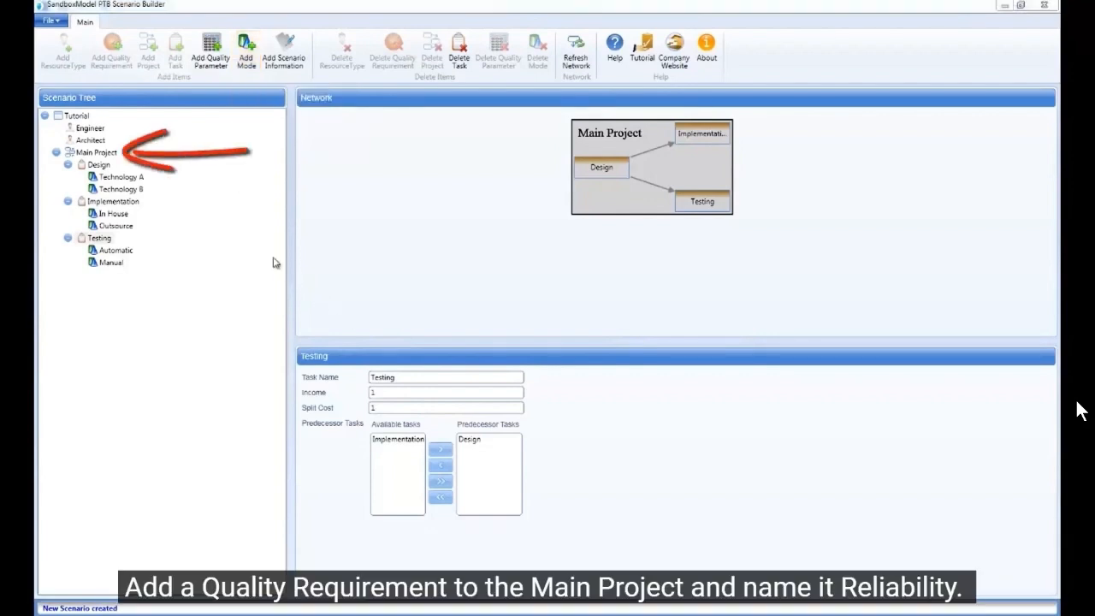
Add a quality requirement named Reliability to Main Project
left_click(99, 154)
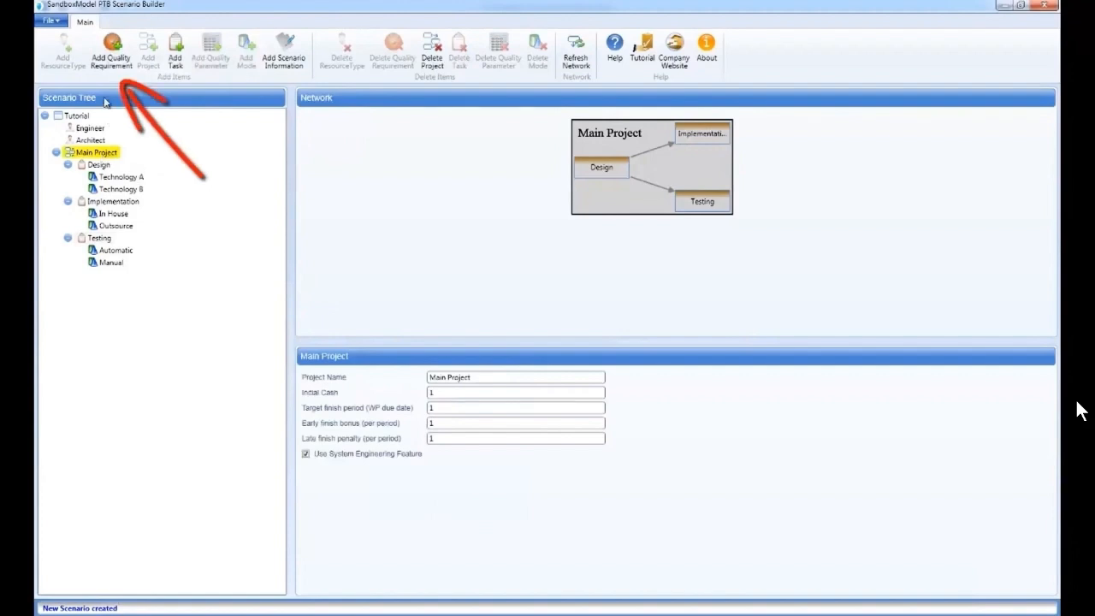
left_click(109, 60)
type("Reliability")
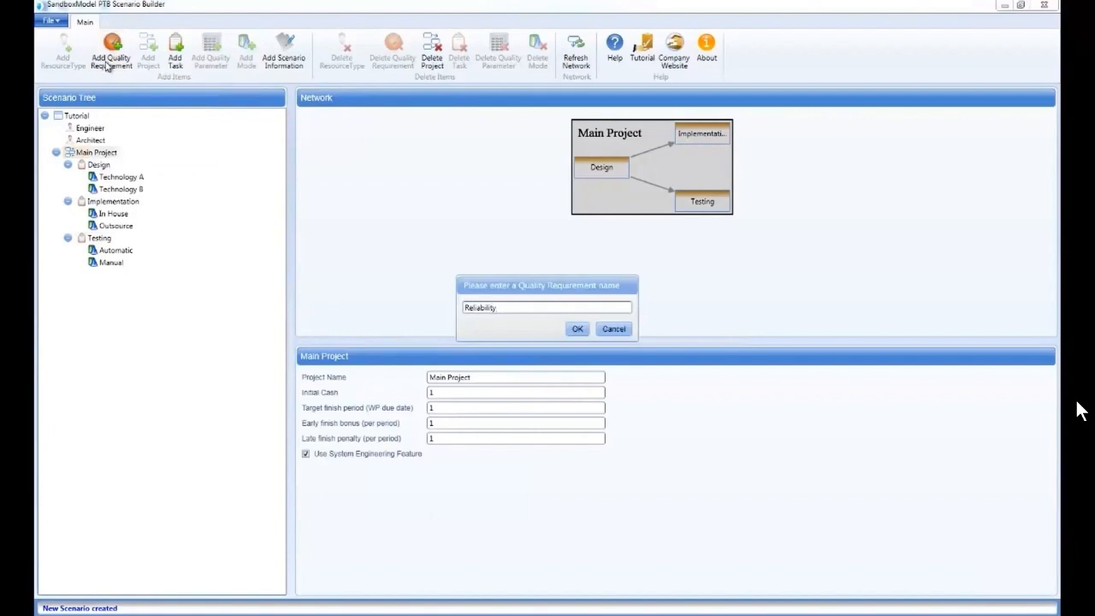
key("Return")
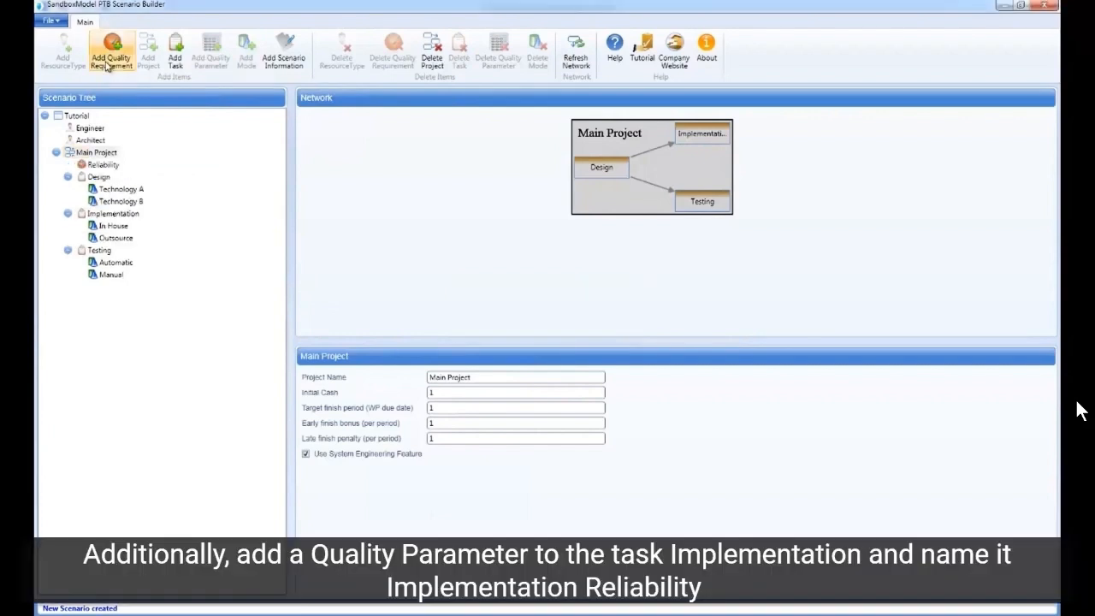
Add a quality parameter named Implementation Reliability to the Implementation task
left_click(101, 216)
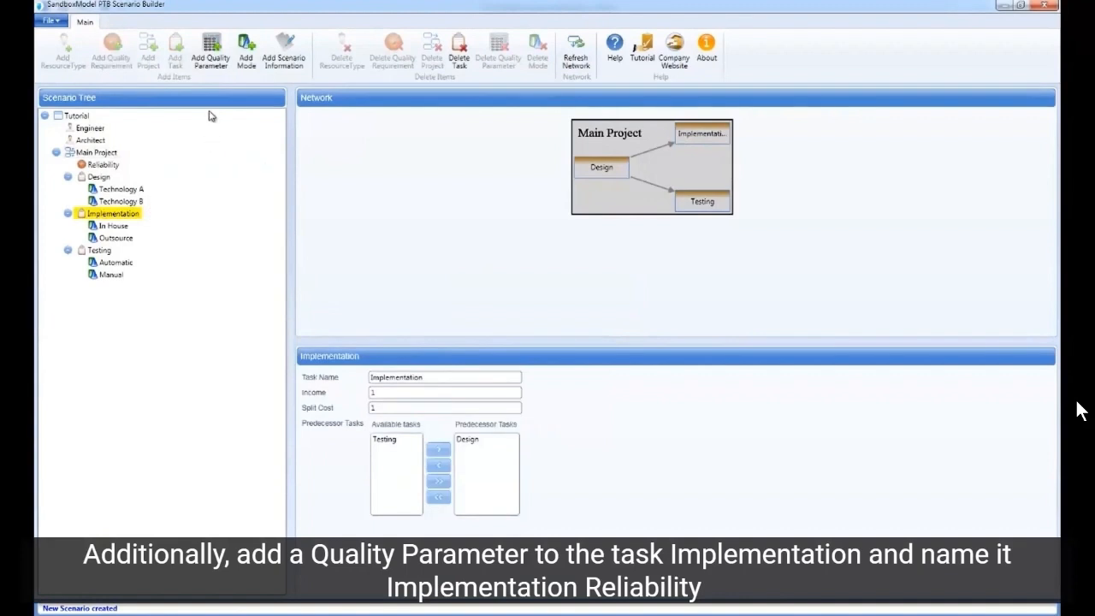
left_click(214, 58)
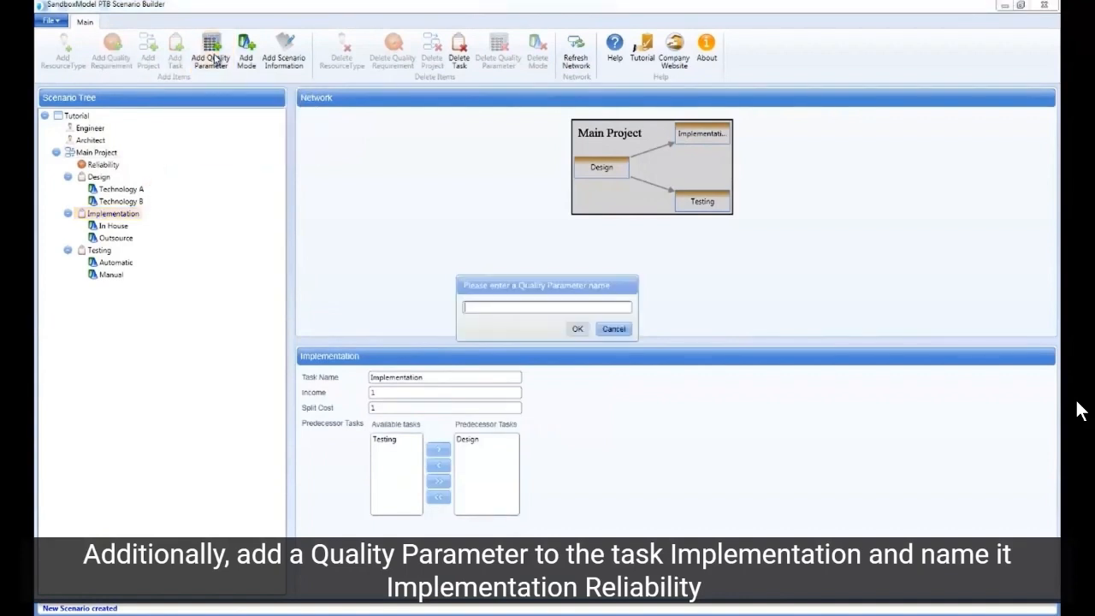
type("Implemen")
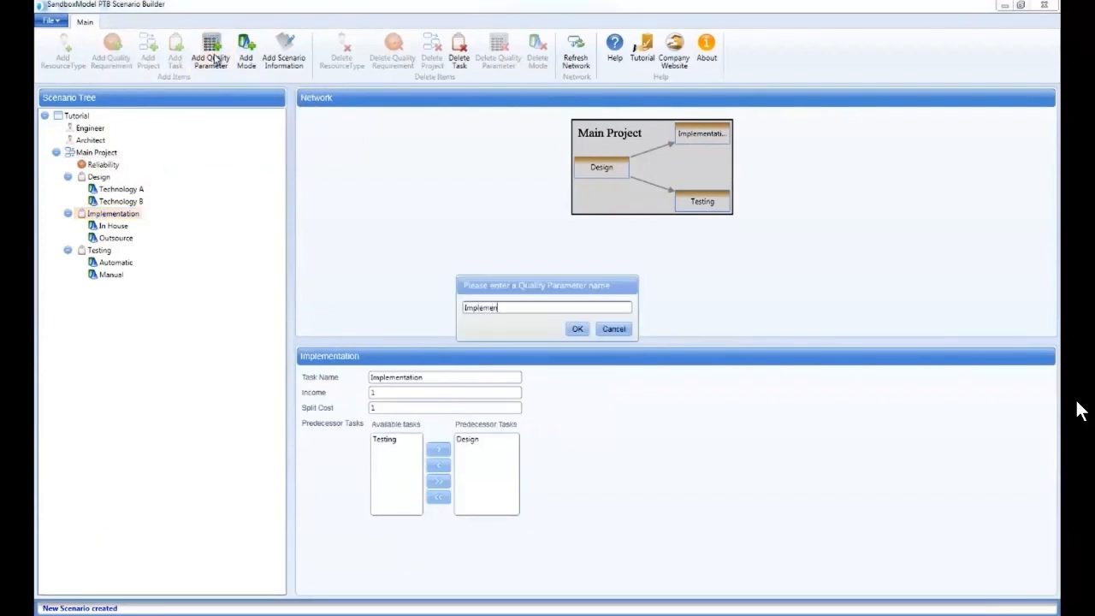
type("tation Reliability")
key("Return")
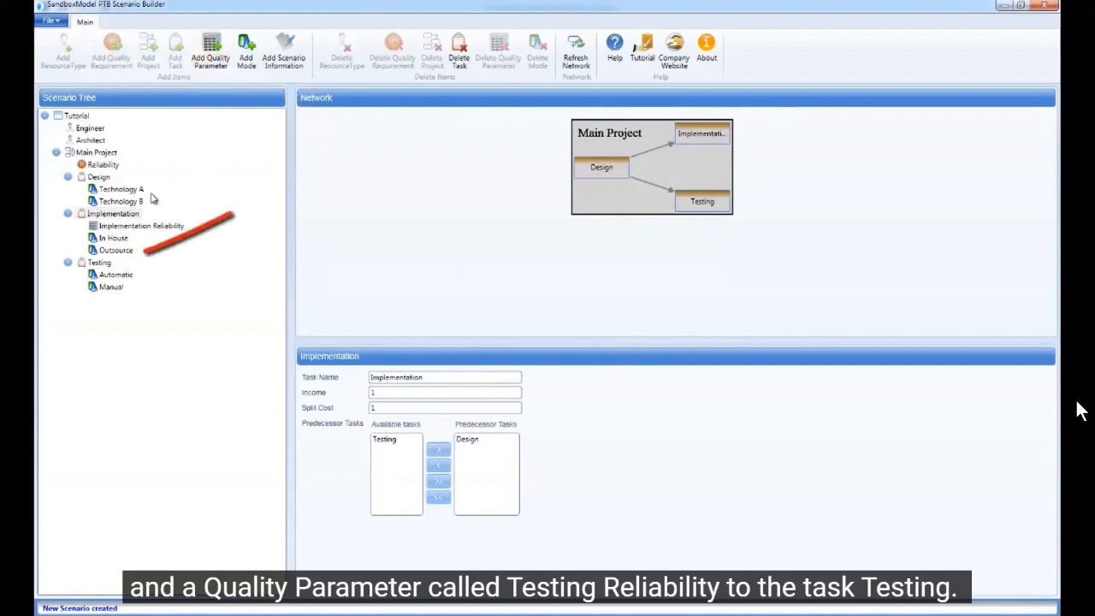
Add a quality parameter named Testing Reliability to the Testing task
left_click(99, 262)
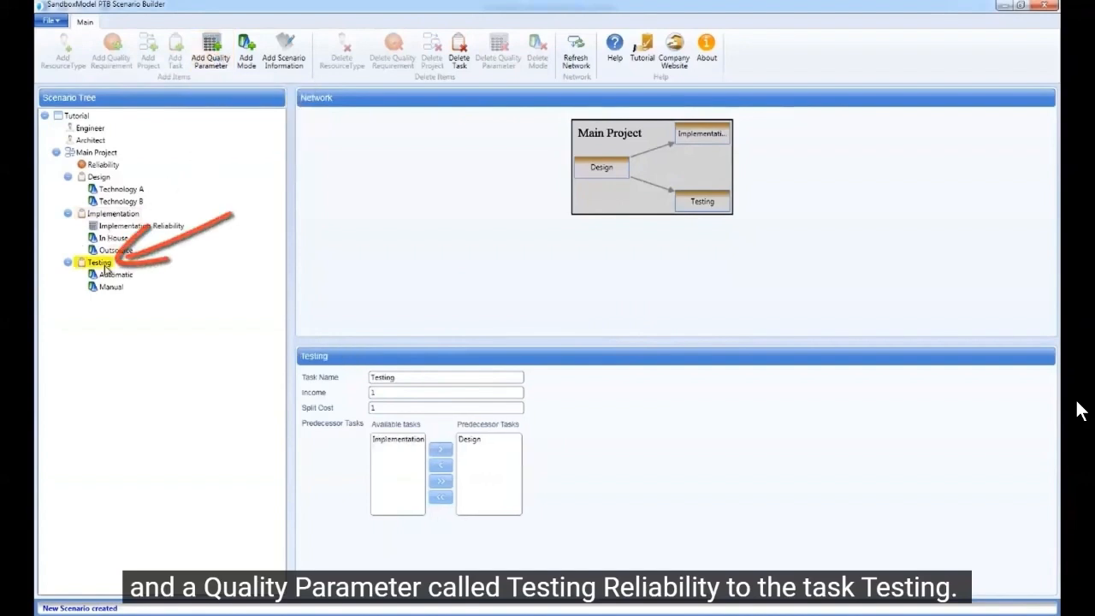
left_click(215, 72)
type("Testing Reliability")
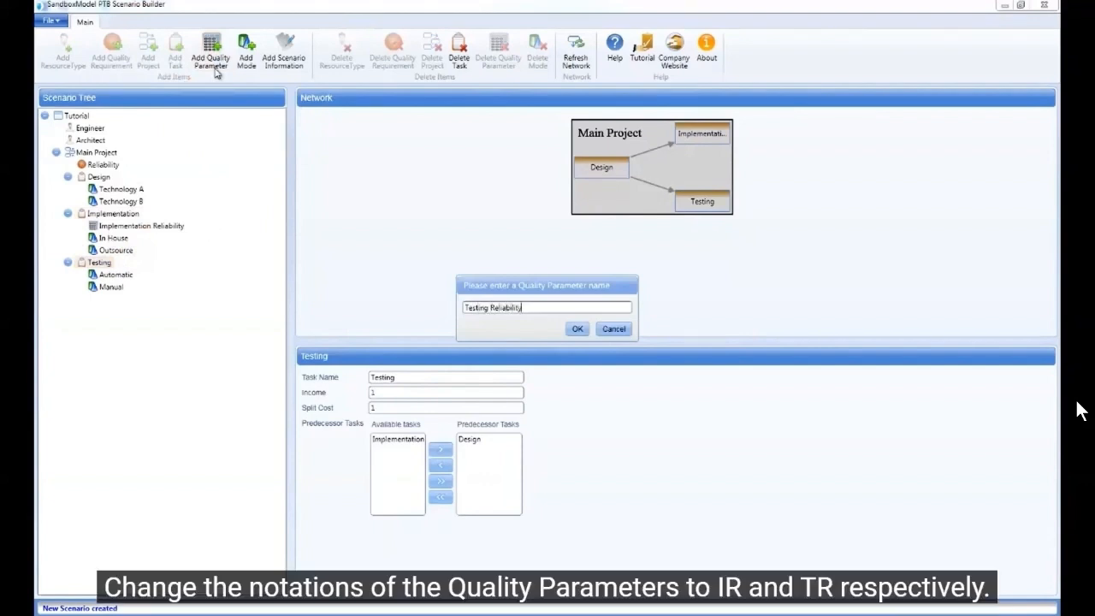
key("Return")
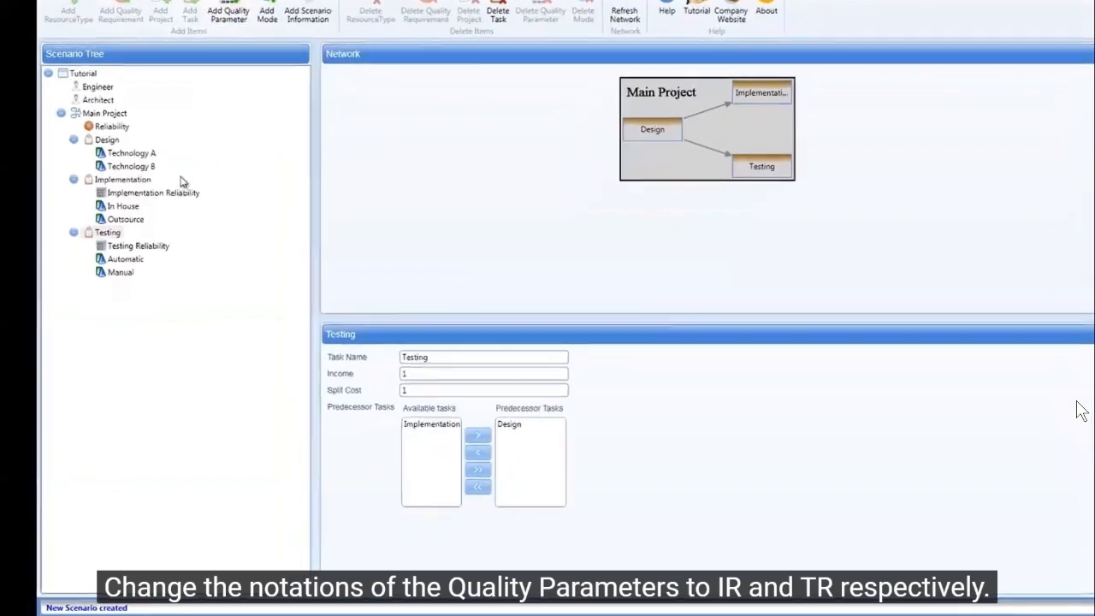
Set the notation of Implementation Reliability to IR and the notation of Testing Reliability to TR
left_click(168, 226)
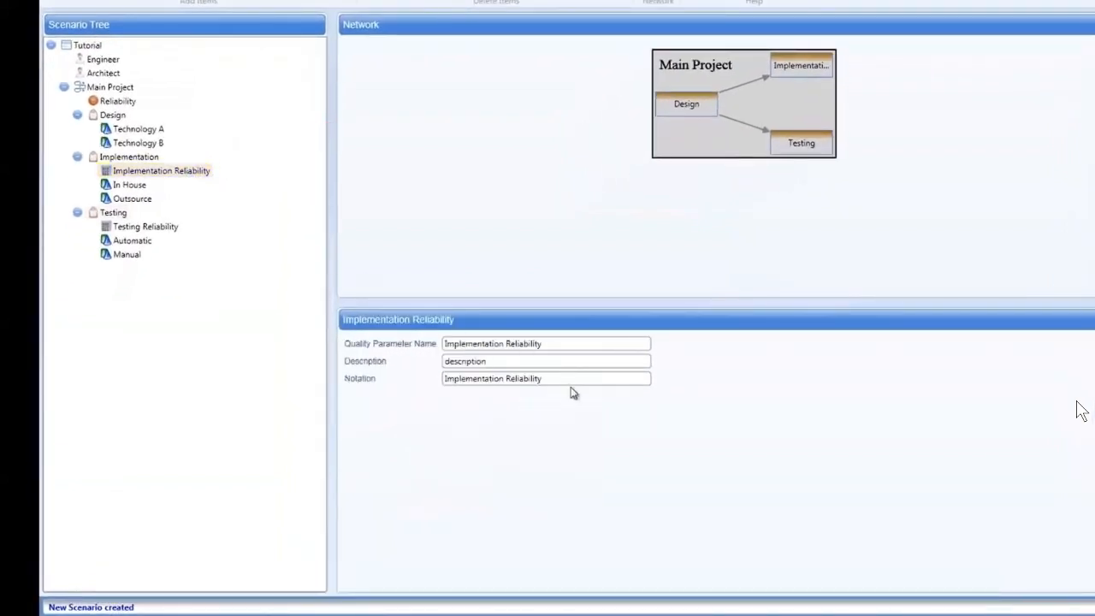
left_click_drag(572, 379, 366, 393)
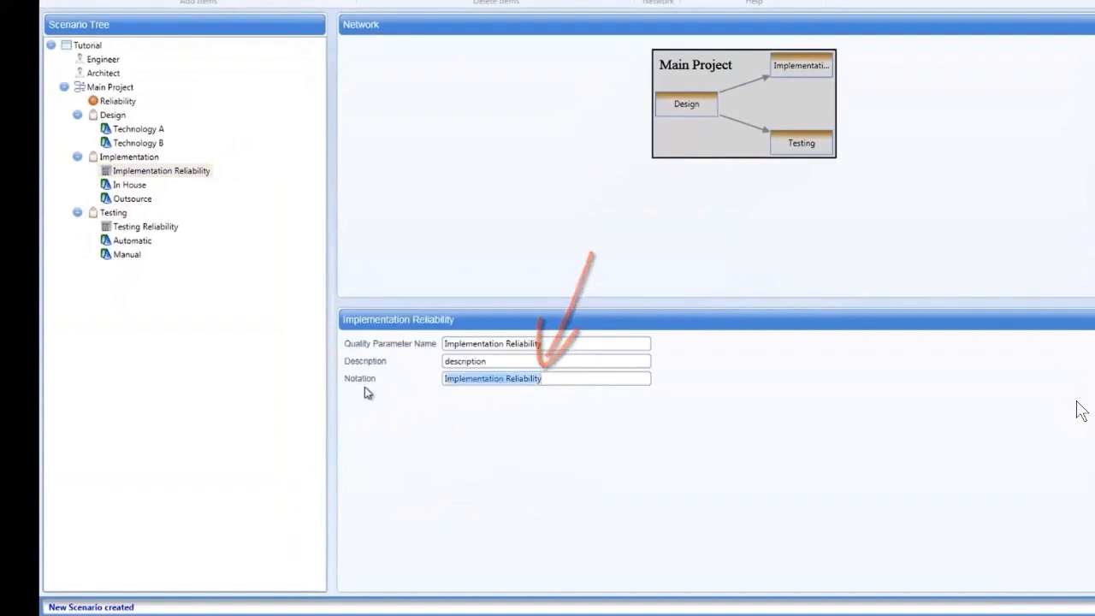
type("IR")
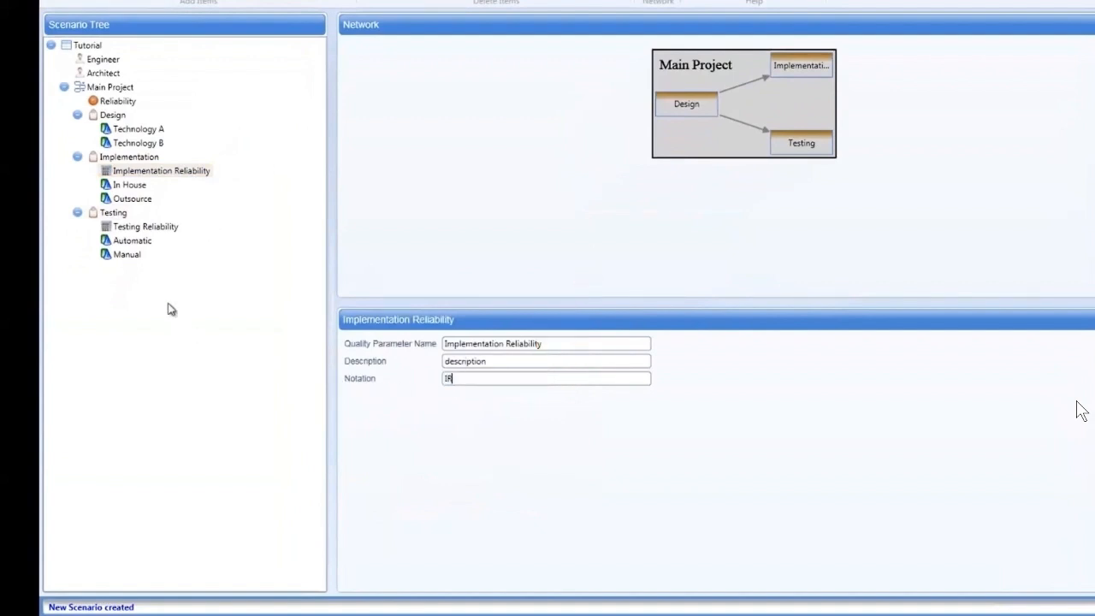
left_click(152, 227)
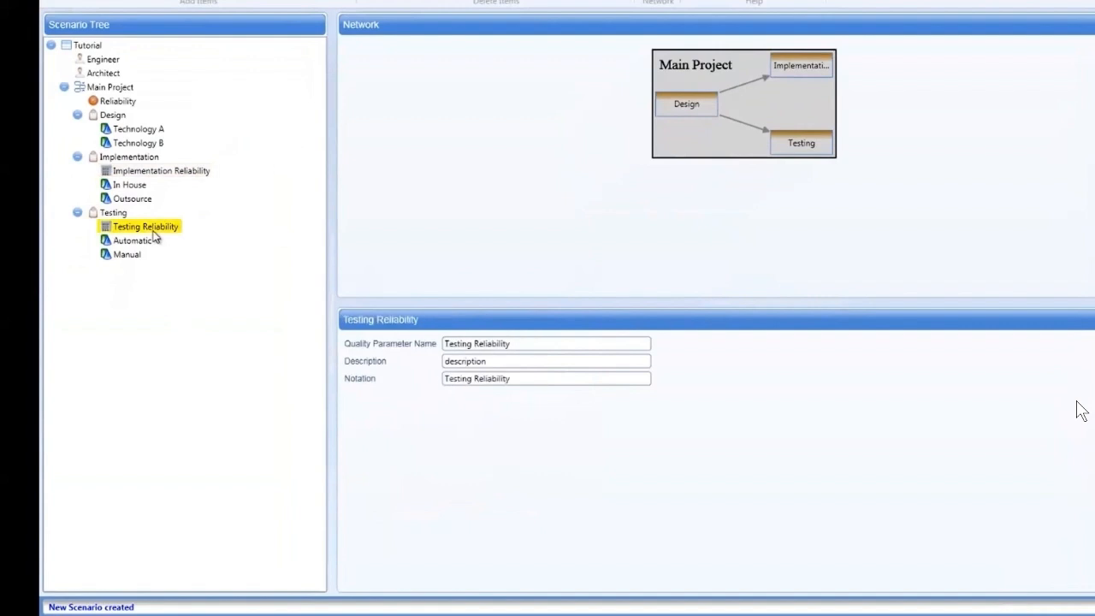
left_click_drag(527, 379, 364, 374)
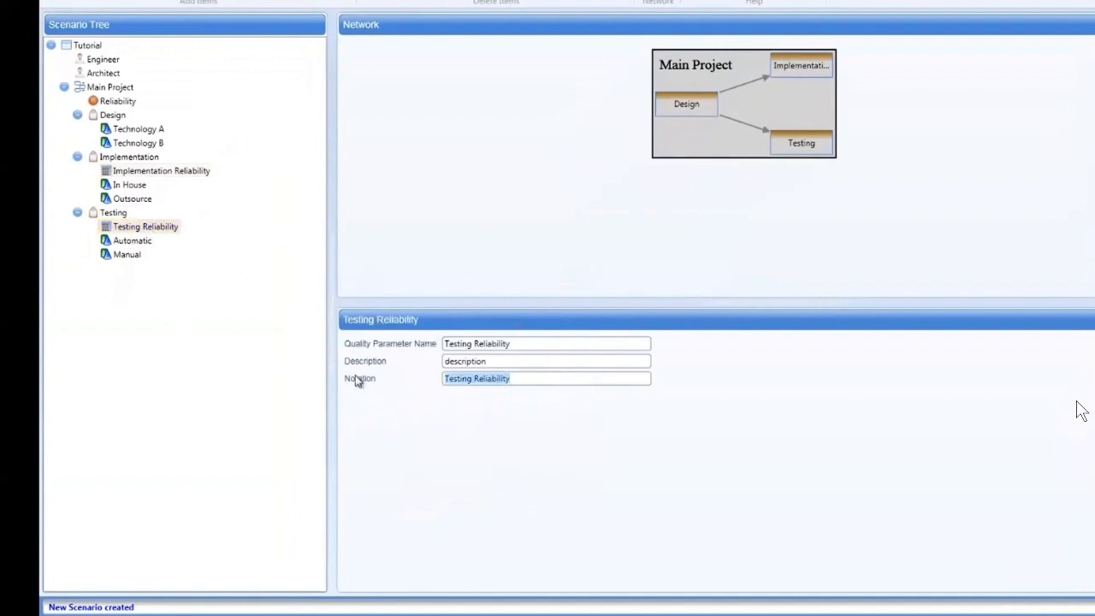
type("TR")
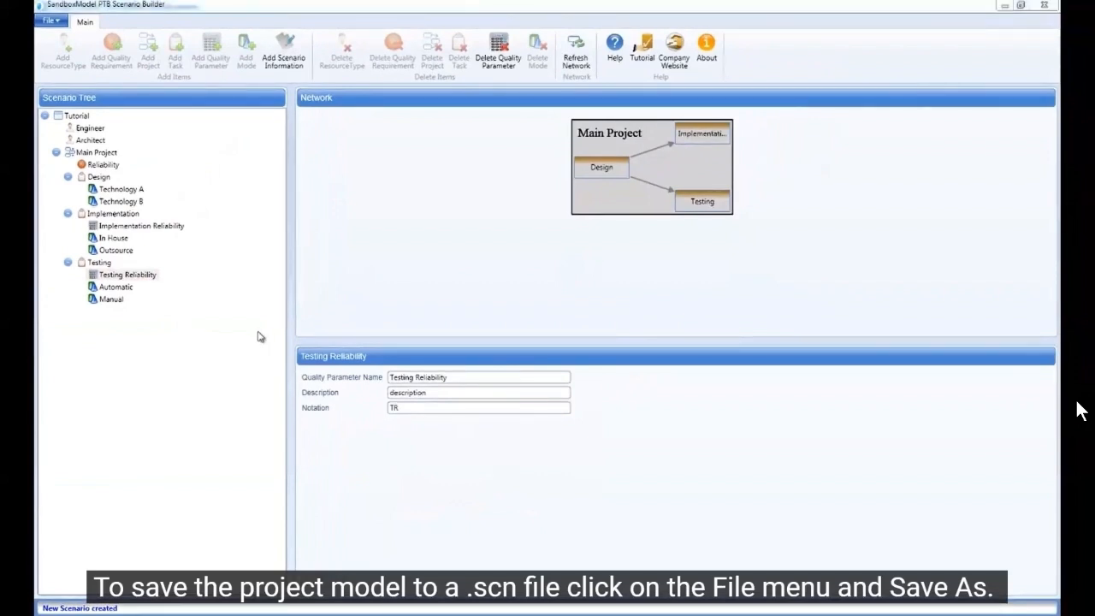
Try to save the scenario, and define the Reliability requirement's formula as [IR] + 2*[TR]
left_click(53, 21)
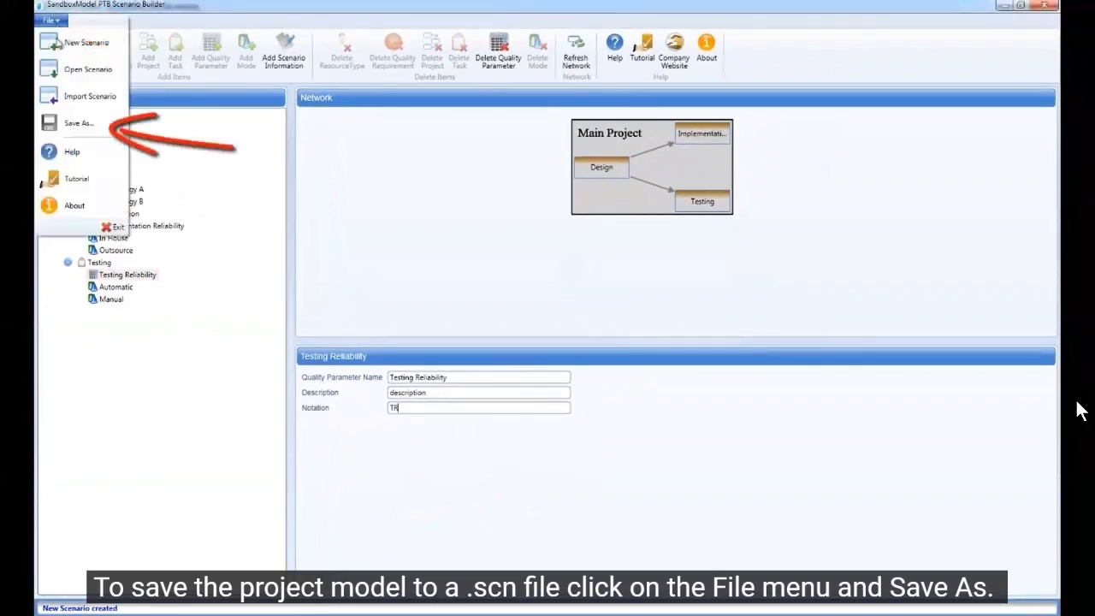
left_click(79, 124)
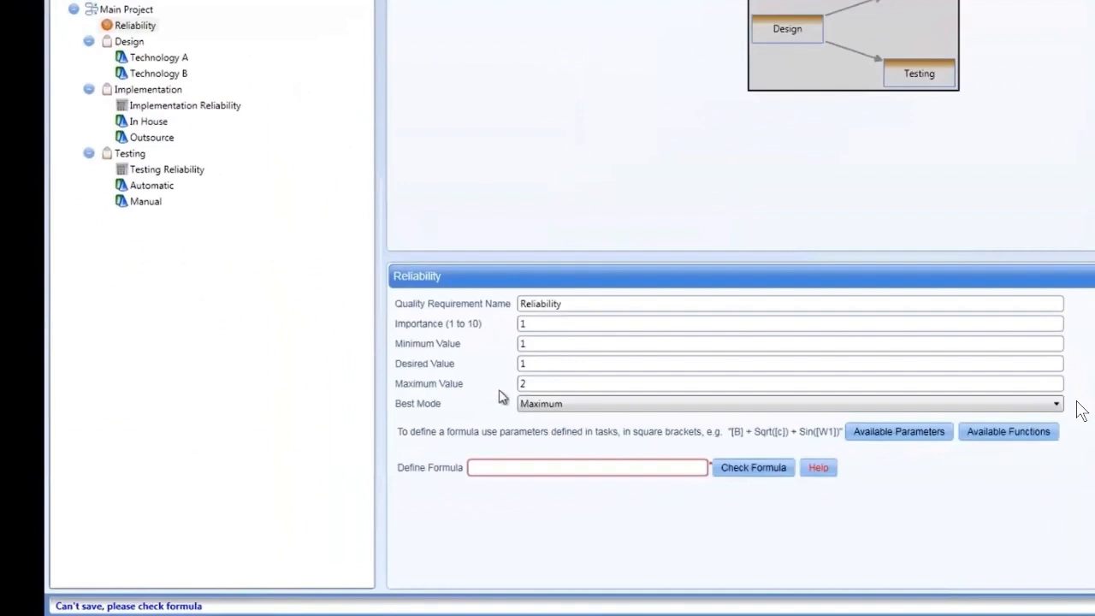
left_click(504, 467)
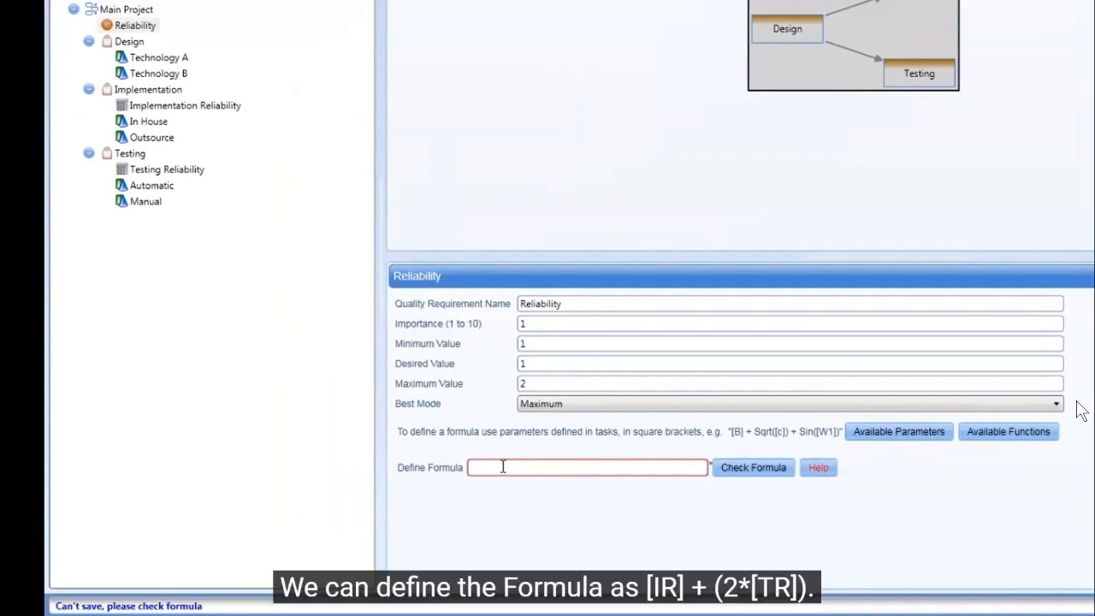
left_click(503, 468)
type("[IR] ")
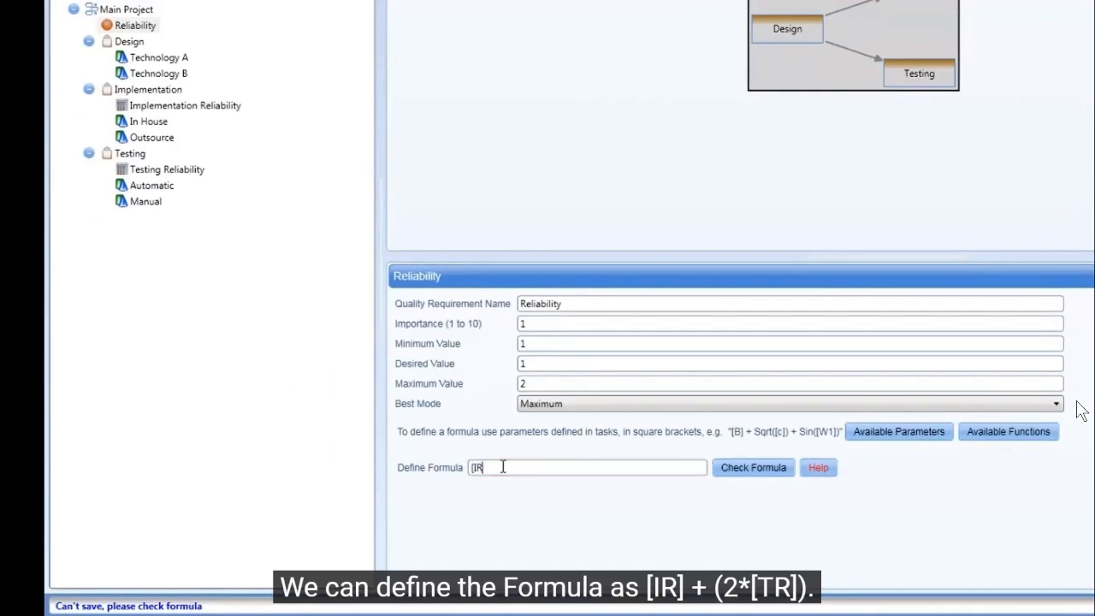
type("+ ")
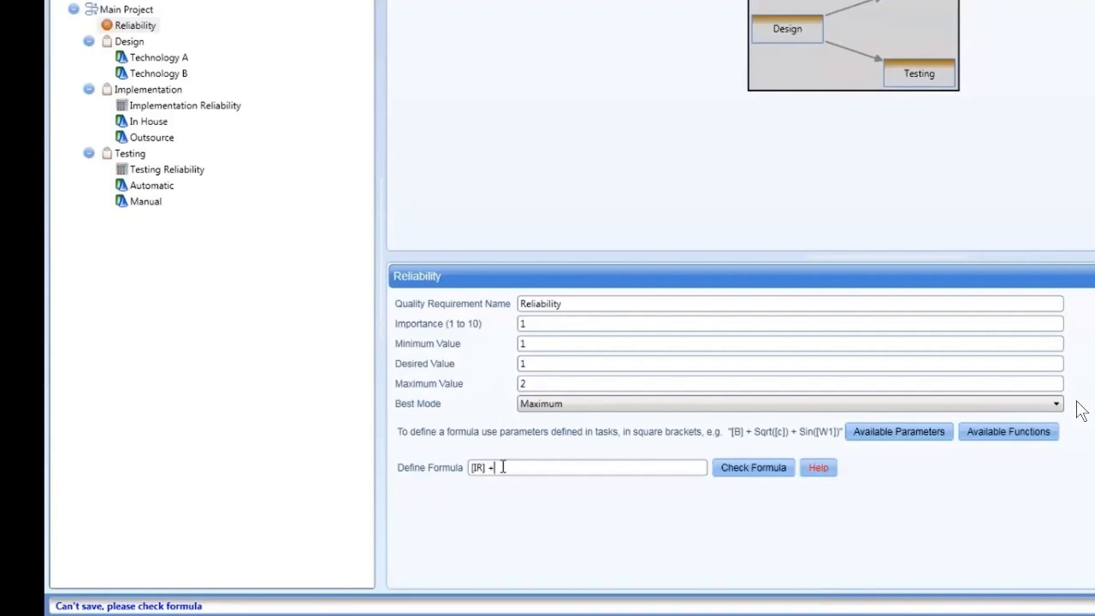
type("2")
type("(")
type("[TR")
type("]")
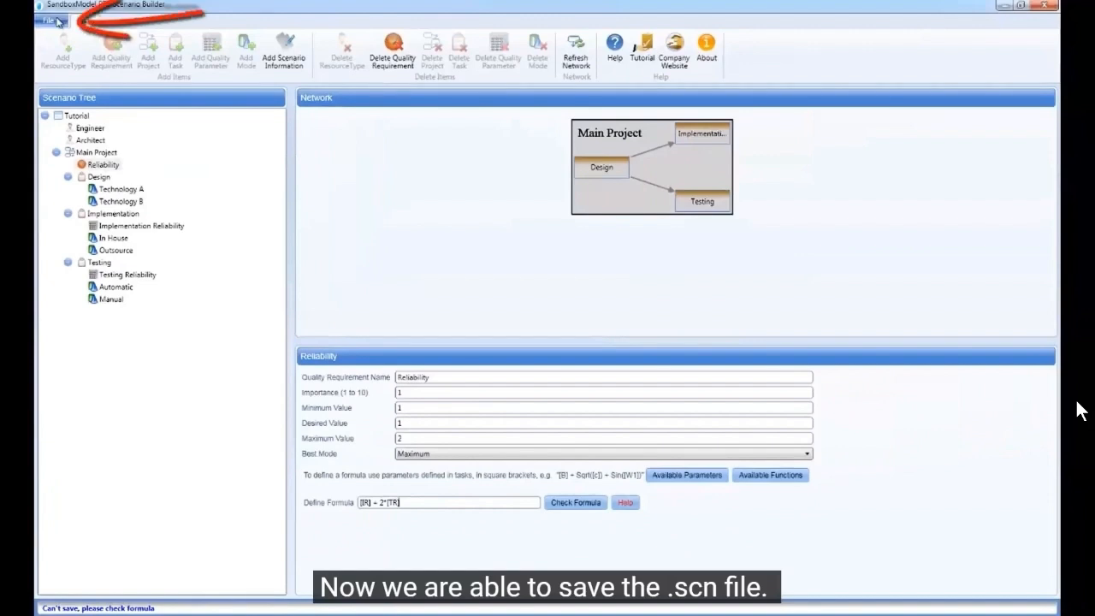
Save the scenario to the Desktop as Tutorial.scn, replacing the existing file of that name
left_click(49, 20)
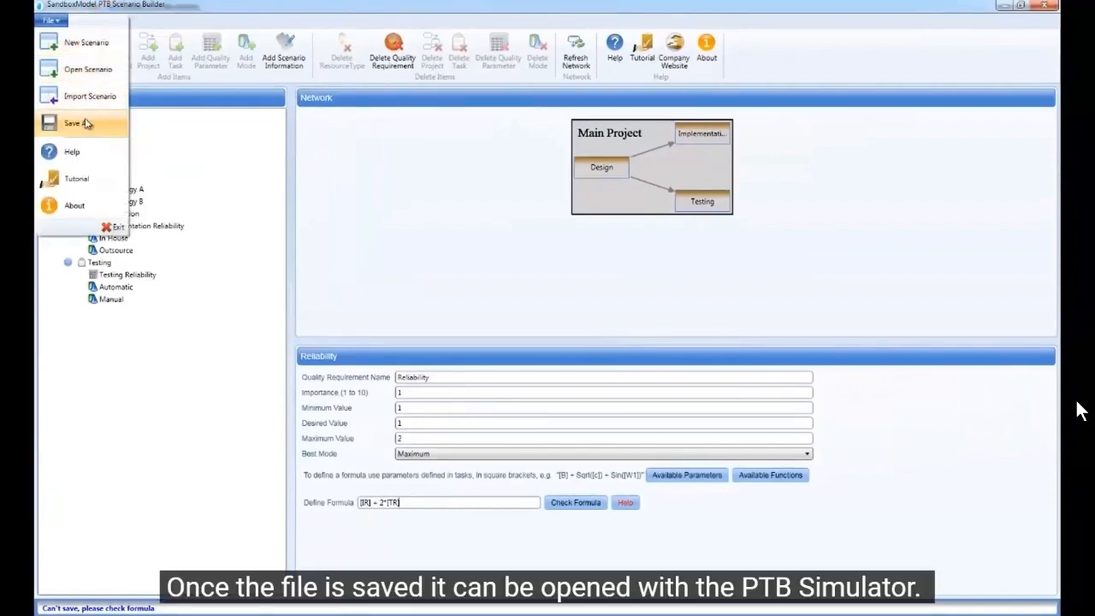
left_click(86, 124)
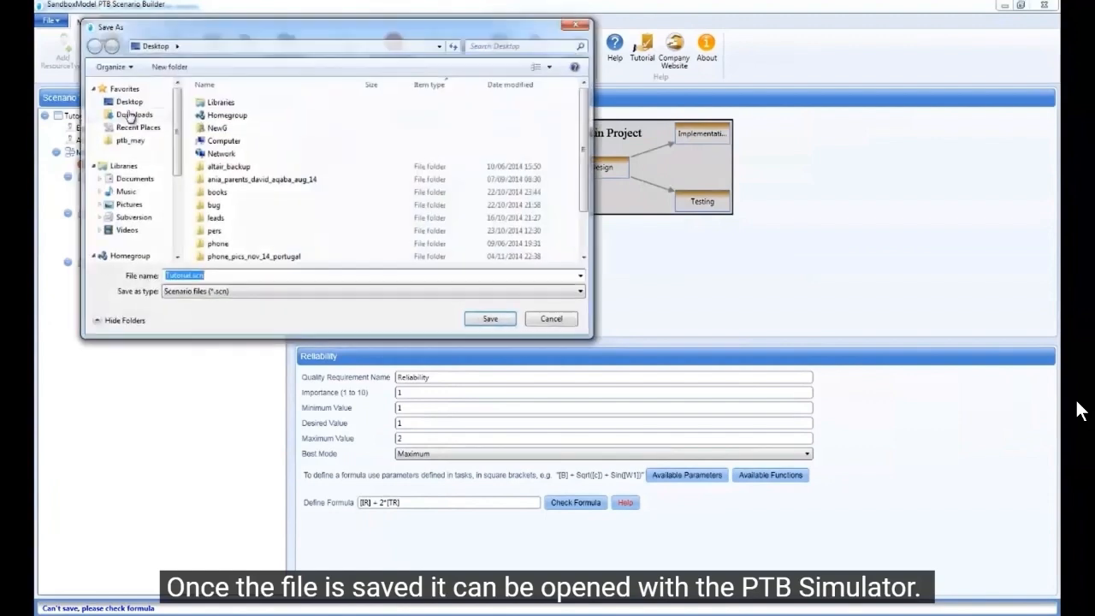
left_click(490, 320)
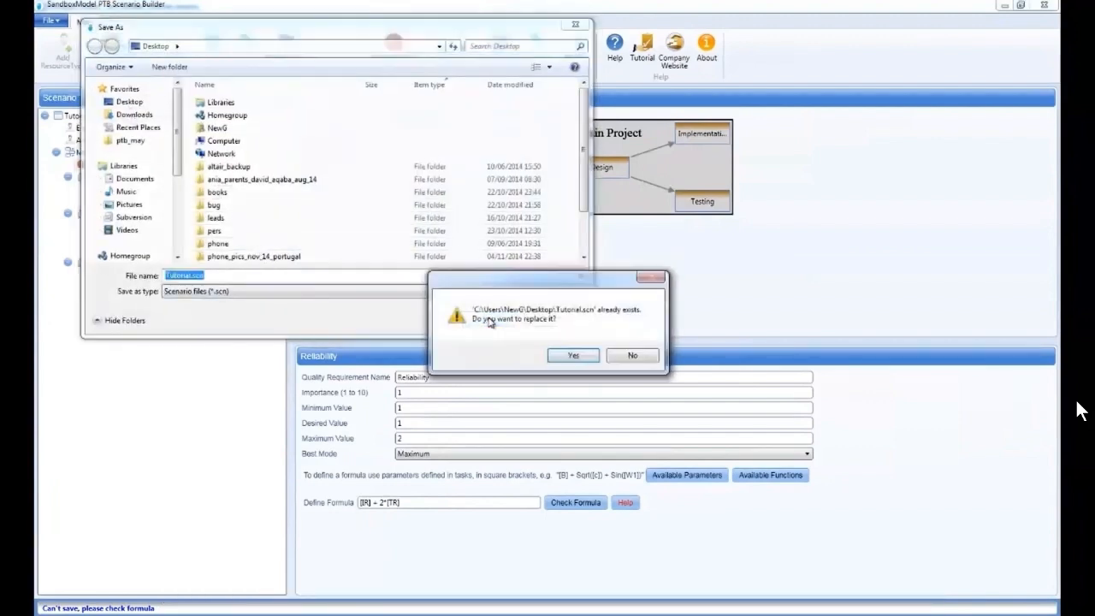
left_click(586, 357)
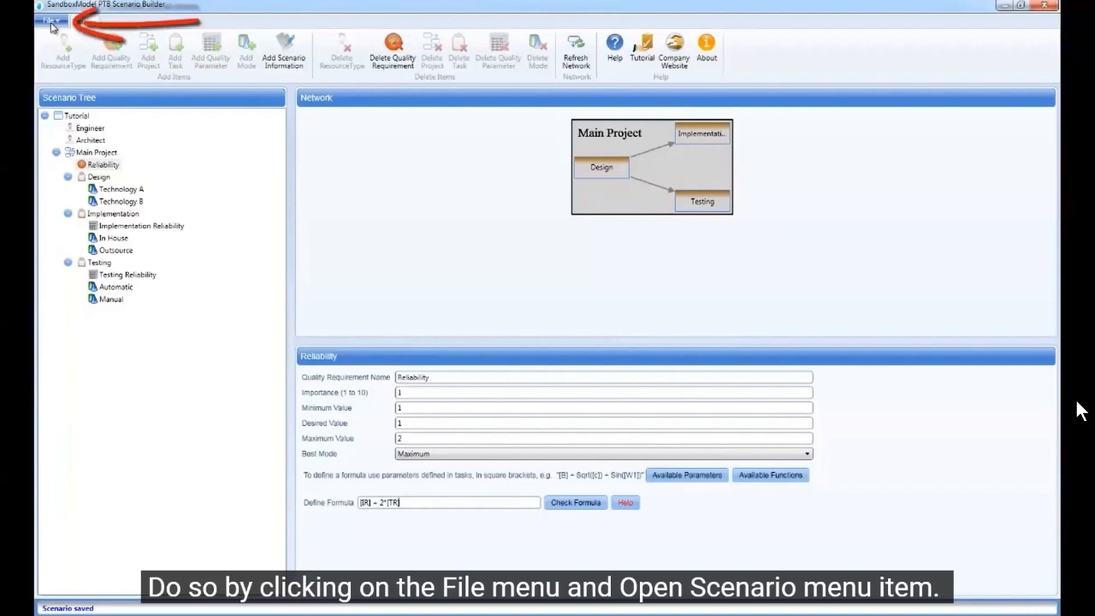
Open a saved scenario file
left_click(50, 24)
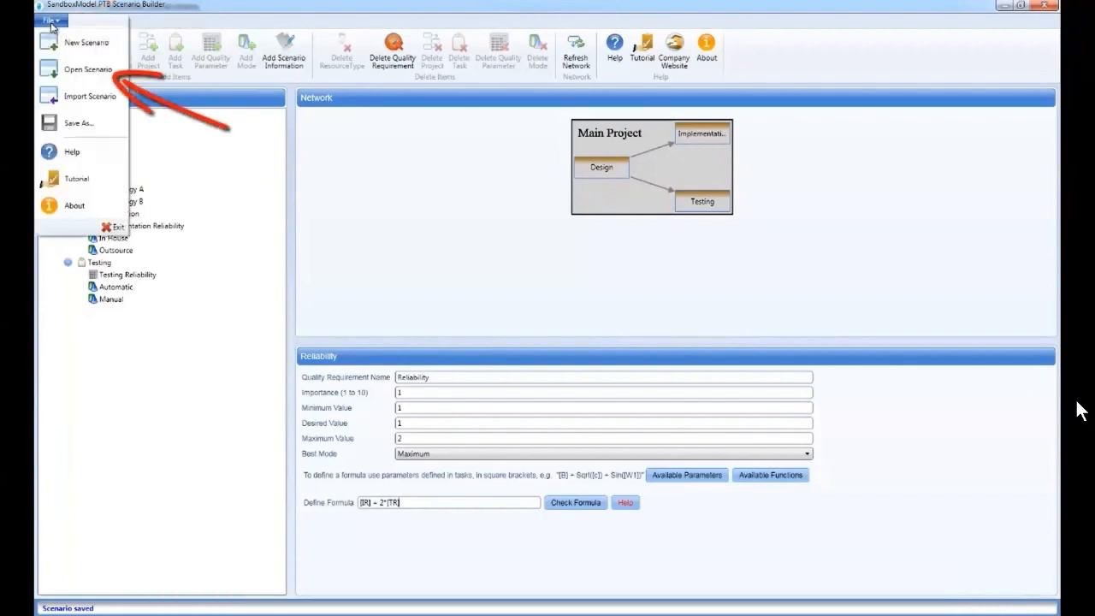